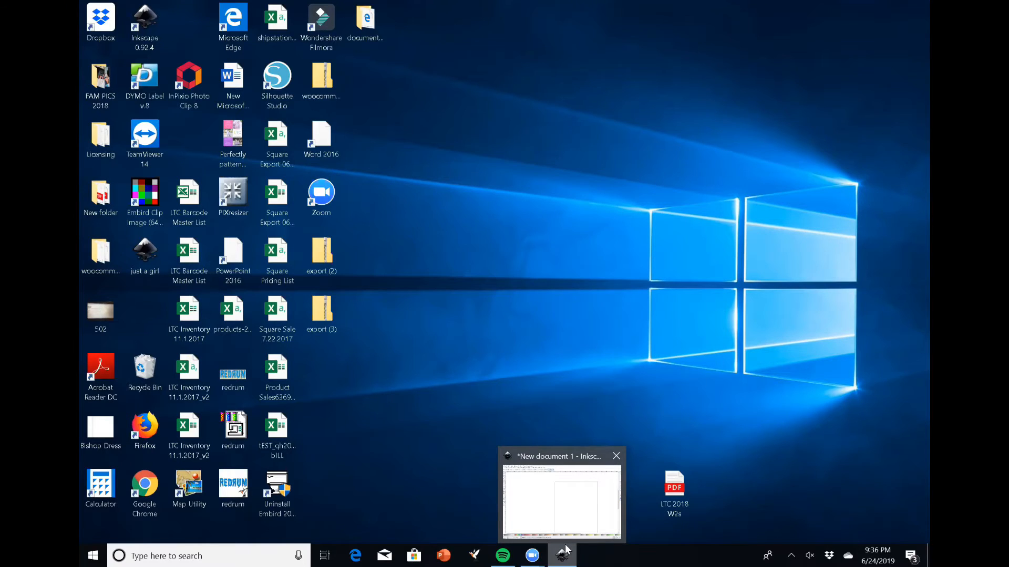
Switch to the open new Inkscape document
{"action": "left_click", "coordinate": [563, 554]}
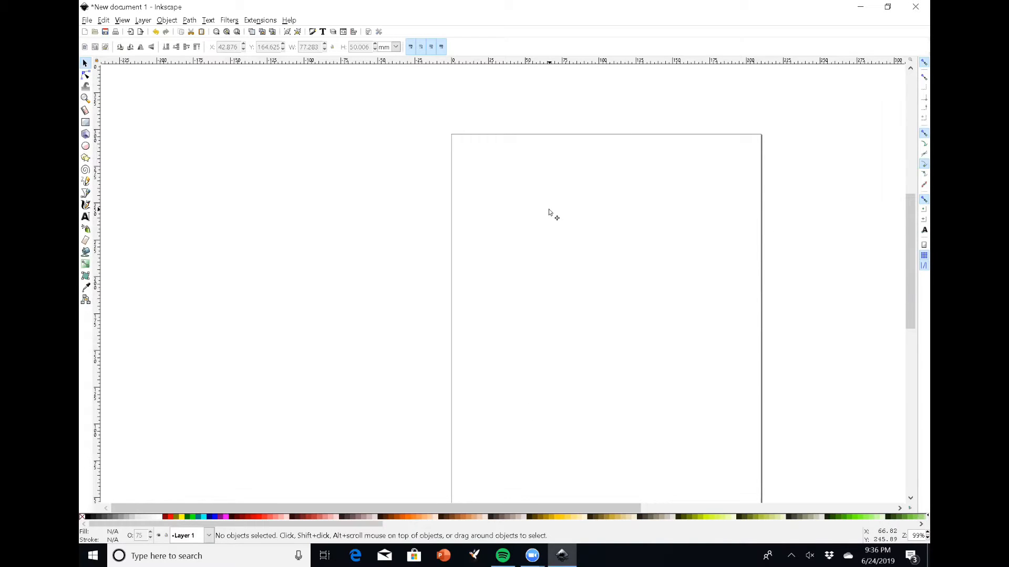
{"action": "scroll", "coordinate": [549, 213], "scroll_direction": "down", "scroll_amount": 1}
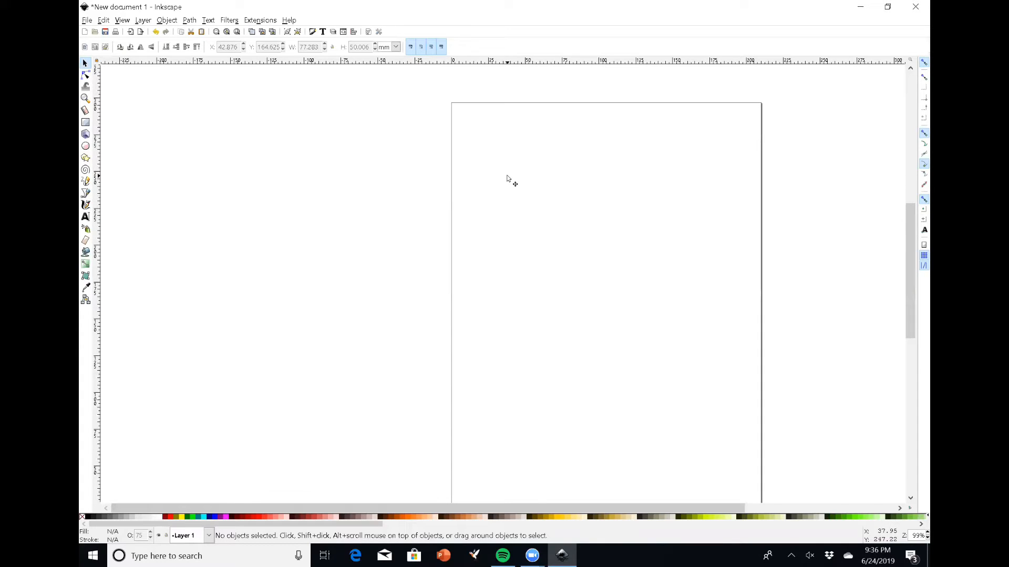
{"action": "scroll", "coordinate": [507, 181], "scroll_direction": "up", "scroll_amount": 1}
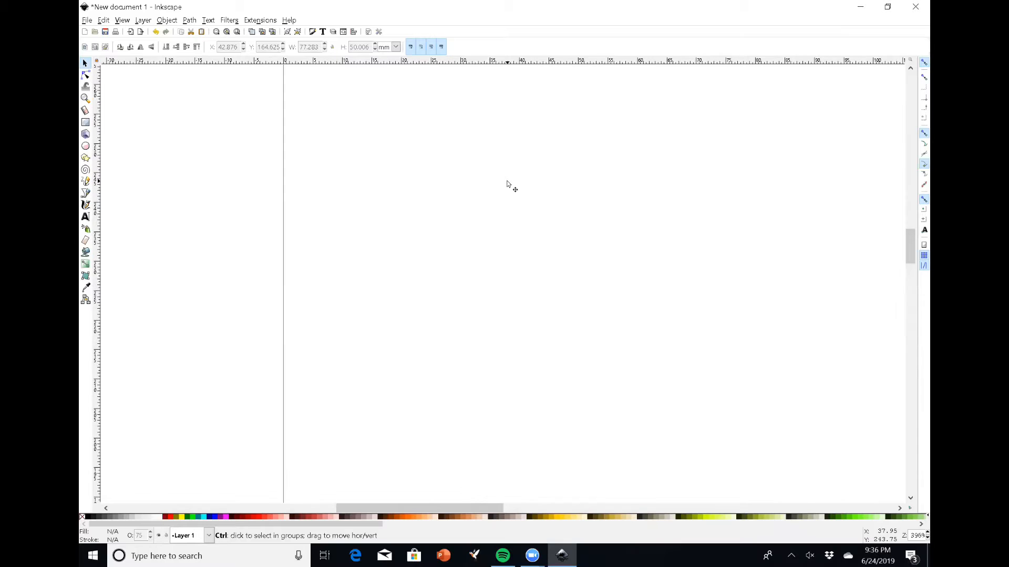
{"action": "scroll", "coordinate": [508, 184], "scroll_direction": "down", "scroll_amount": 4}
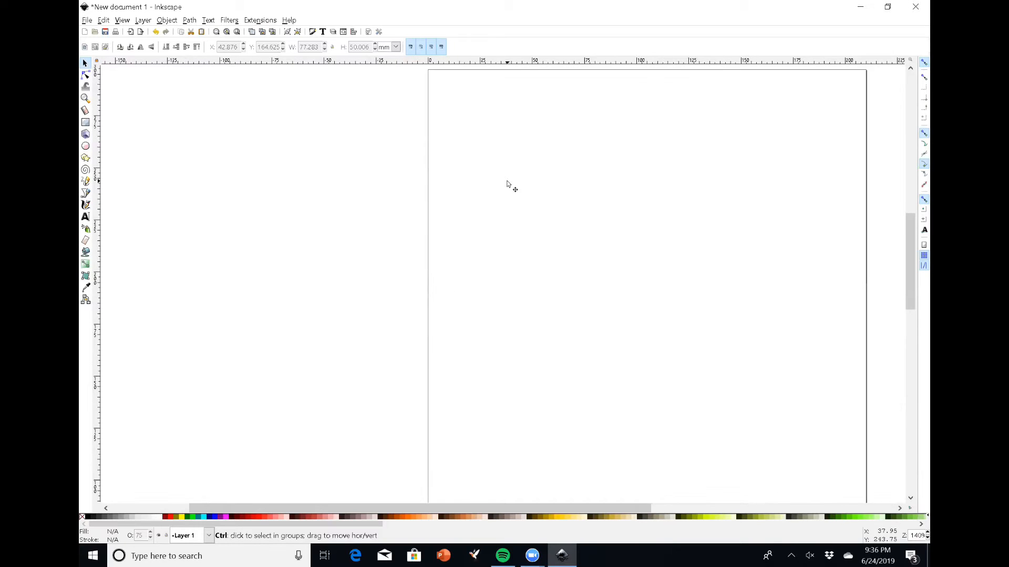
{"action": "scroll", "coordinate": [507, 184], "scroll_direction": "up", "scroll_amount": 3}
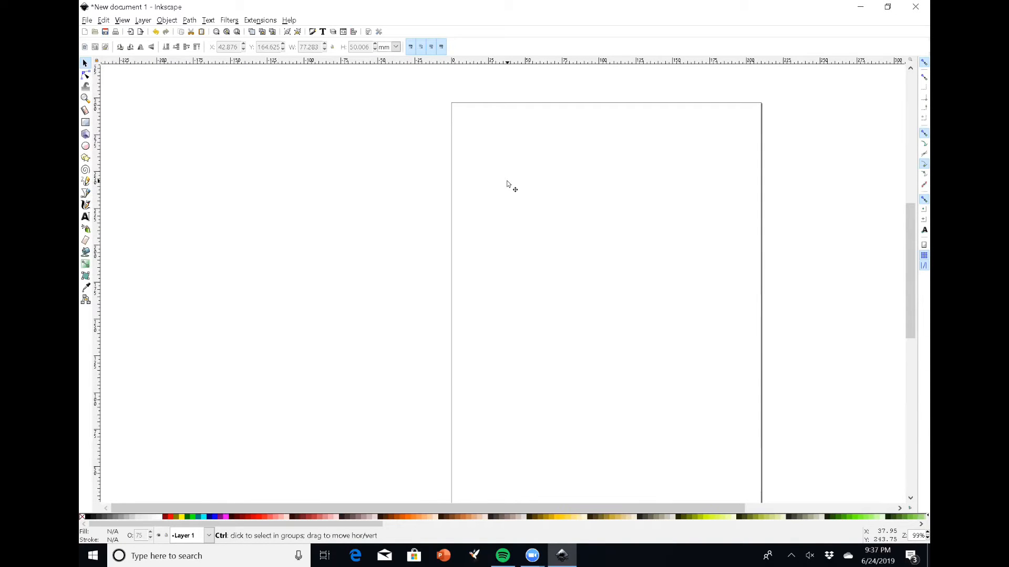
{"action": "scroll", "coordinate": [507, 184], "scroll_direction": "up", "scroll_amount": 1}
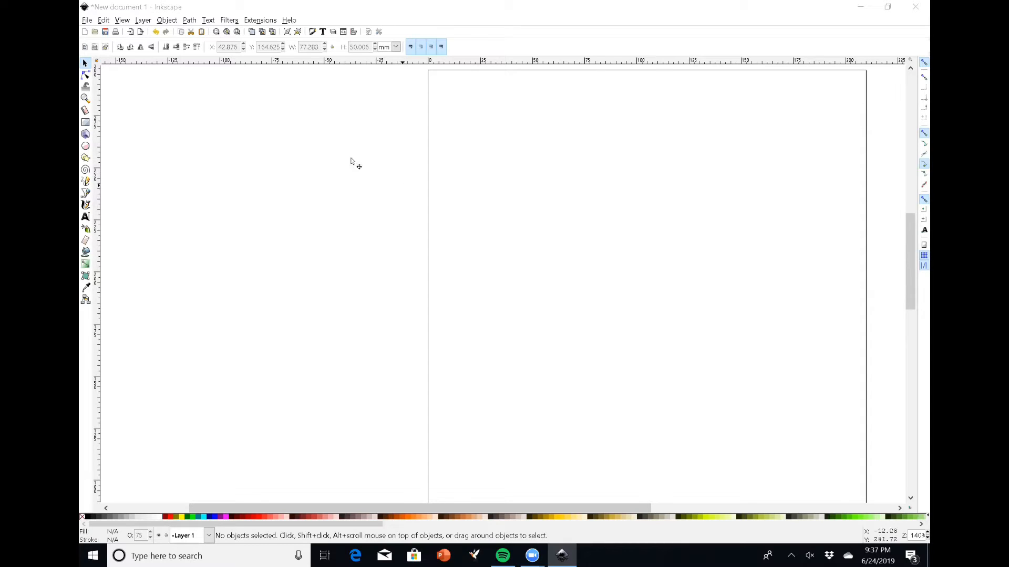
Import and embed the 'lavender puff sleeve white' photo from the LTC mock ups puff sleeve folder in Pictures
{"action": "left_click", "coordinate": [87, 20]}
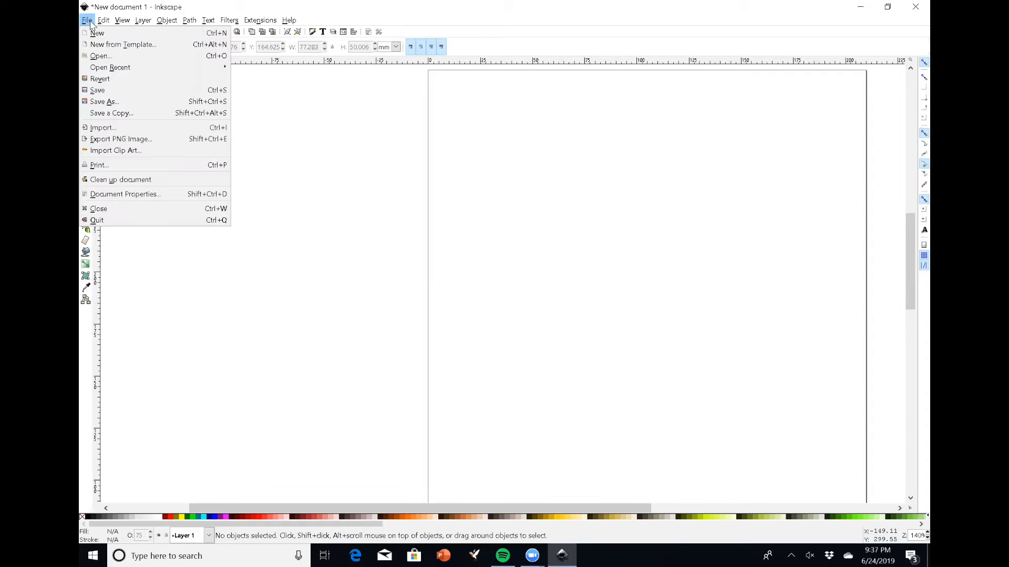
{"action": "left_click", "coordinate": [131, 128]}
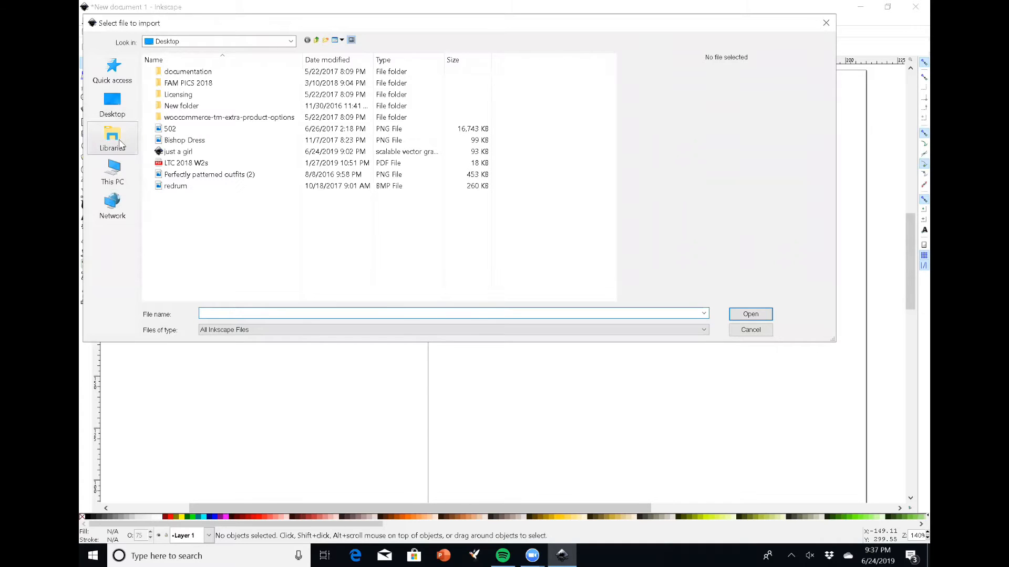
{"action": "left_click", "coordinate": [117, 141]}
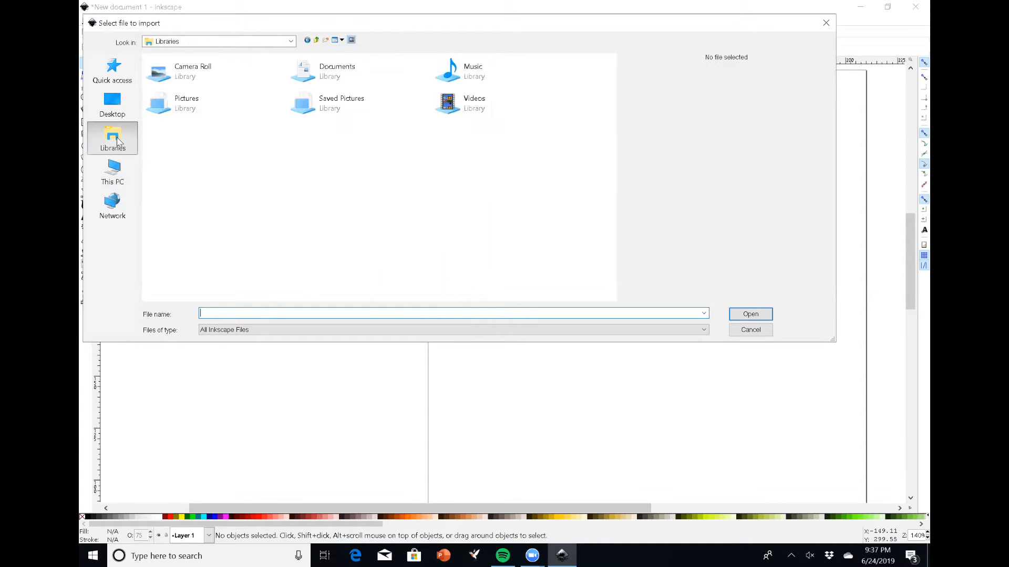
{"action": "double_click", "coordinate": [222, 107]}
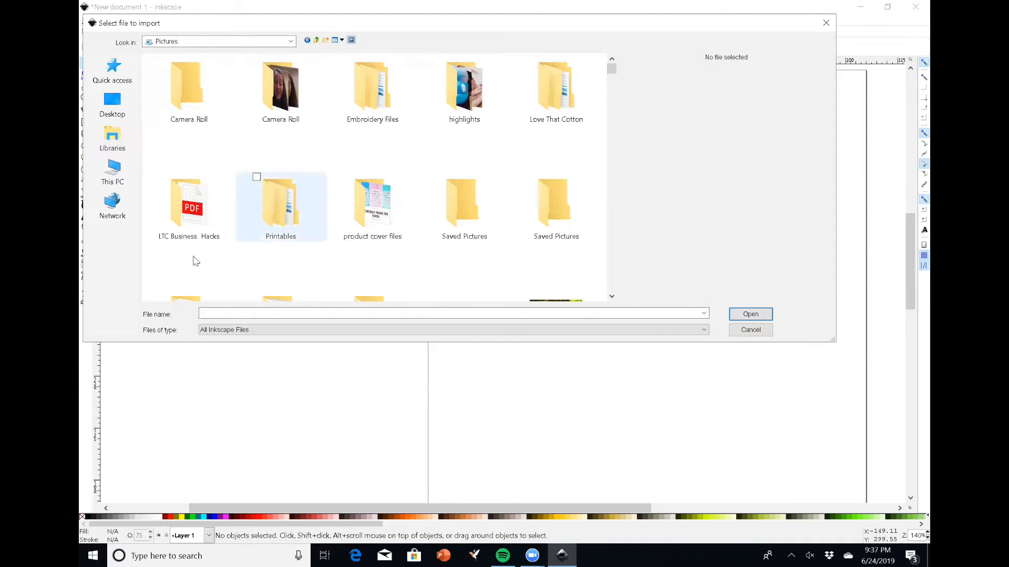
{"action": "double_click", "coordinate": [203, 226]}
{"action": "left_click", "coordinate": [571, 109]}
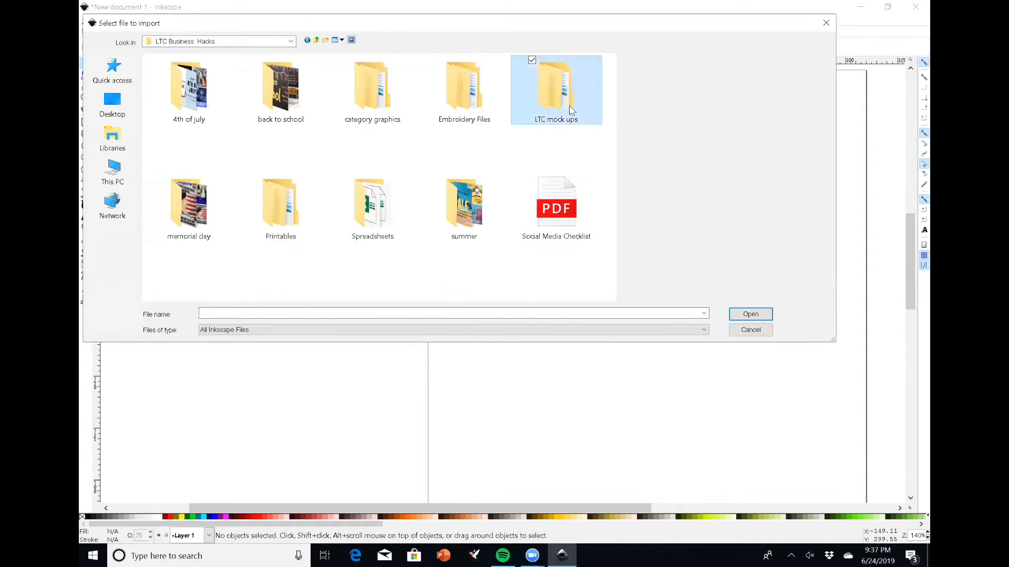
{"action": "double_click", "coordinate": [572, 110]}
{"action": "scroll", "coordinate": [541, 208], "scroll_direction": "down", "scroll_amount": 3}
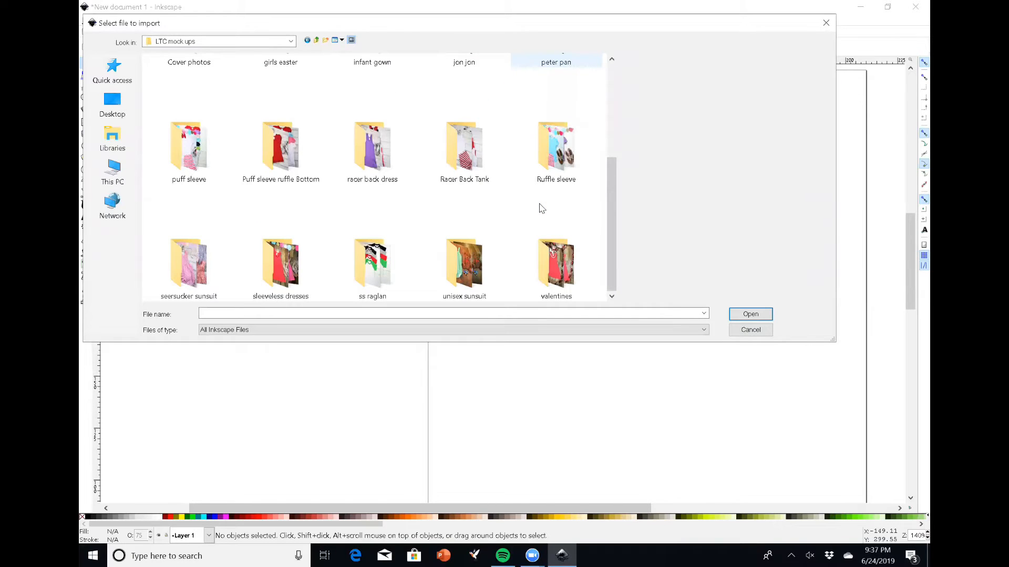
{"action": "double_click", "coordinate": [181, 149]}
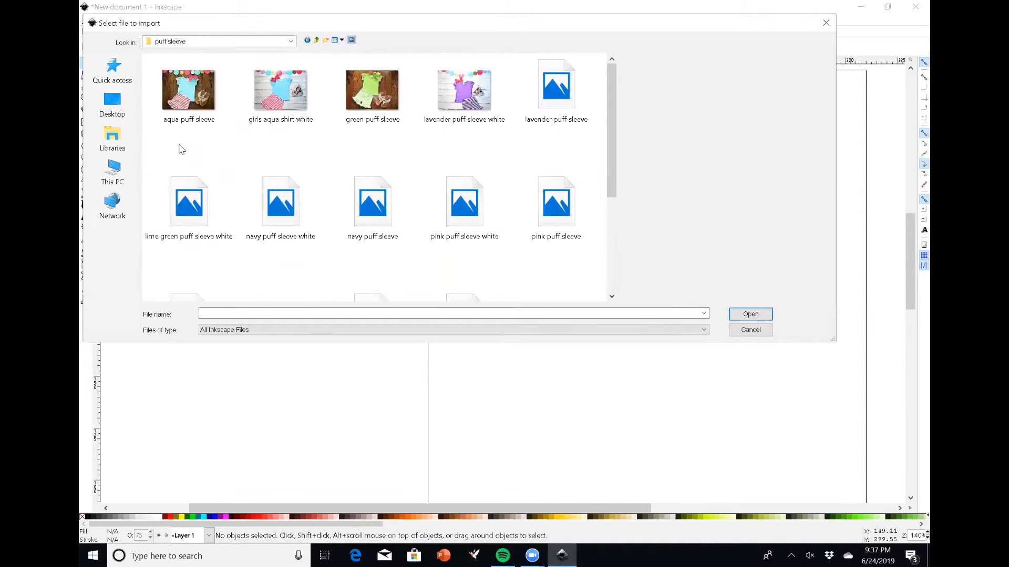
{"action": "double_click", "coordinate": [477, 103]}
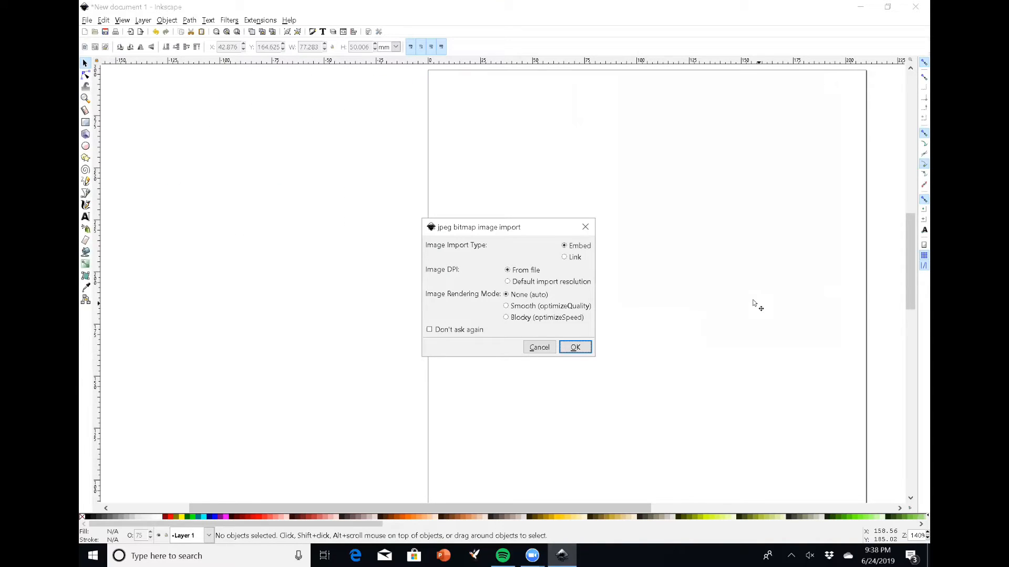
{"action": "left_click", "coordinate": [574, 347]}
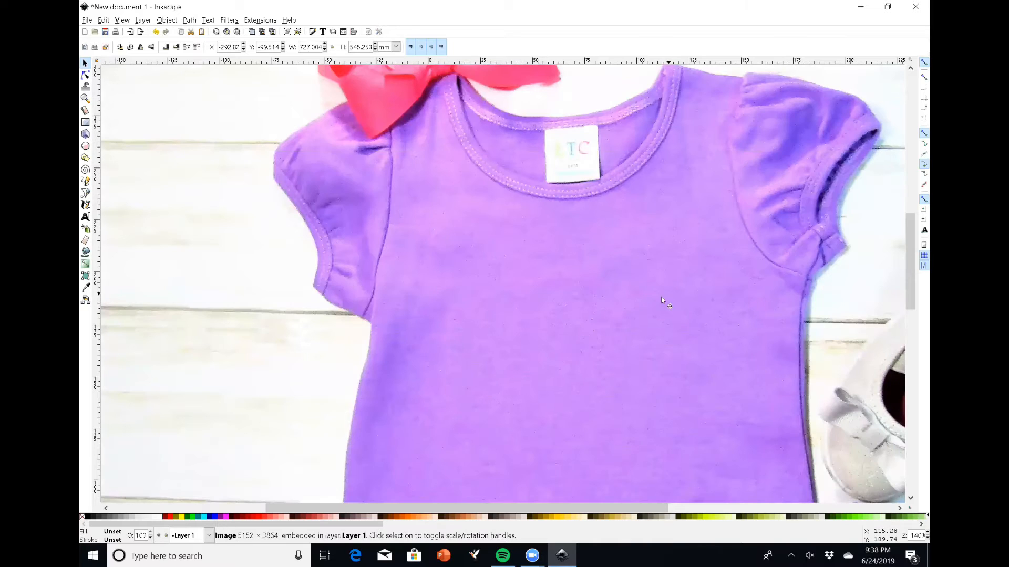
Scale the imported photo down to about 359 mm wide and 446 mm high
{"action": "scroll", "coordinate": [650, 307], "scroll_direction": "up", "scroll_amount": 10}
{"action": "scroll", "coordinate": [650, 312], "scroll_direction": "up", "scroll_amount": 5}
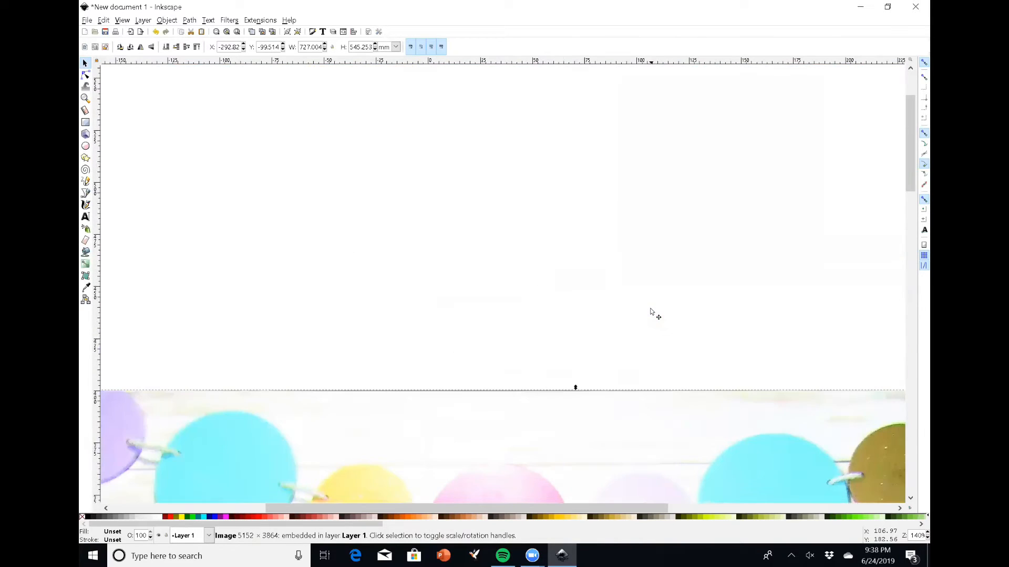
{"action": "left_click_drag", "start_coordinate": [640, 511], "coordinate": [912, 498]}
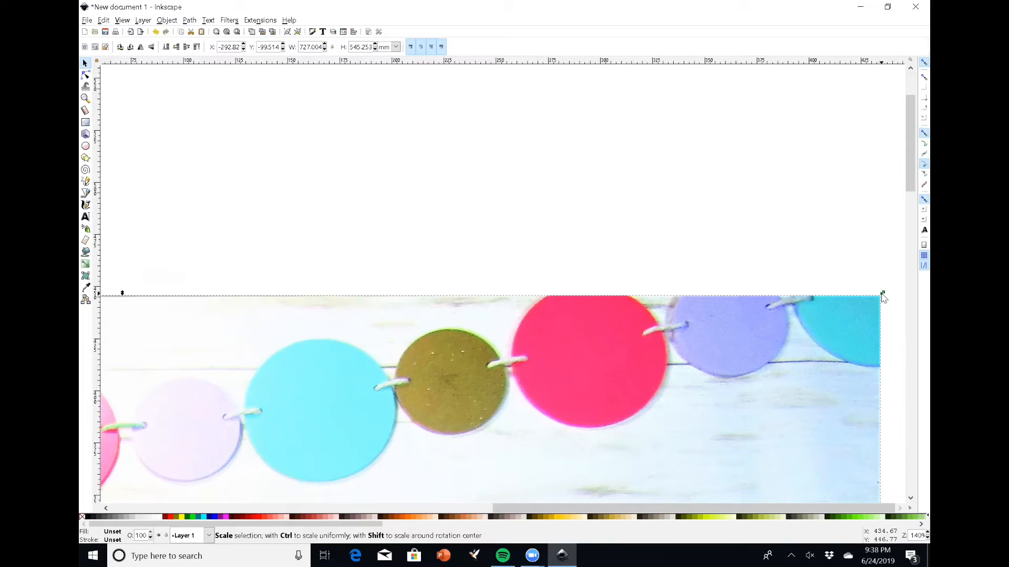
{"action": "left_click_drag", "start_coordinate": [883, 297], "coordinate": [115, 500]}
{"action": "left_click_drag", "start_coordinate": [545, 510], "coordinate": [379, 509]}
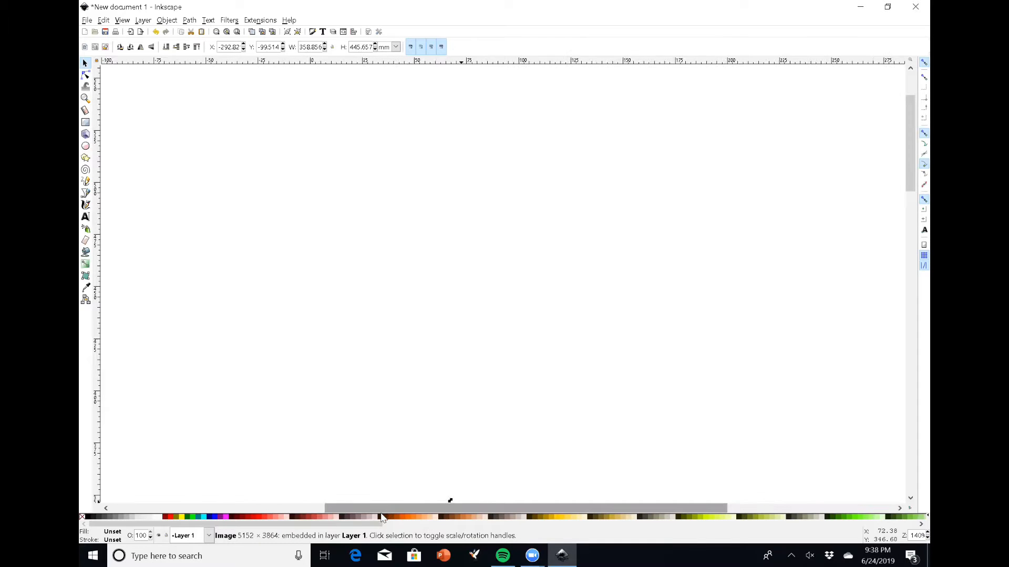
Move the scaled photo up and to the right so it sits over the page
{"action": "scroll", "coordinate": [556, 342], "scroll_direction": "down", "scroll_amount": 2}
{"action": "scroll", "coordinate": [556, 345], "scroll_direction": "down", "scroll_amount": 10}
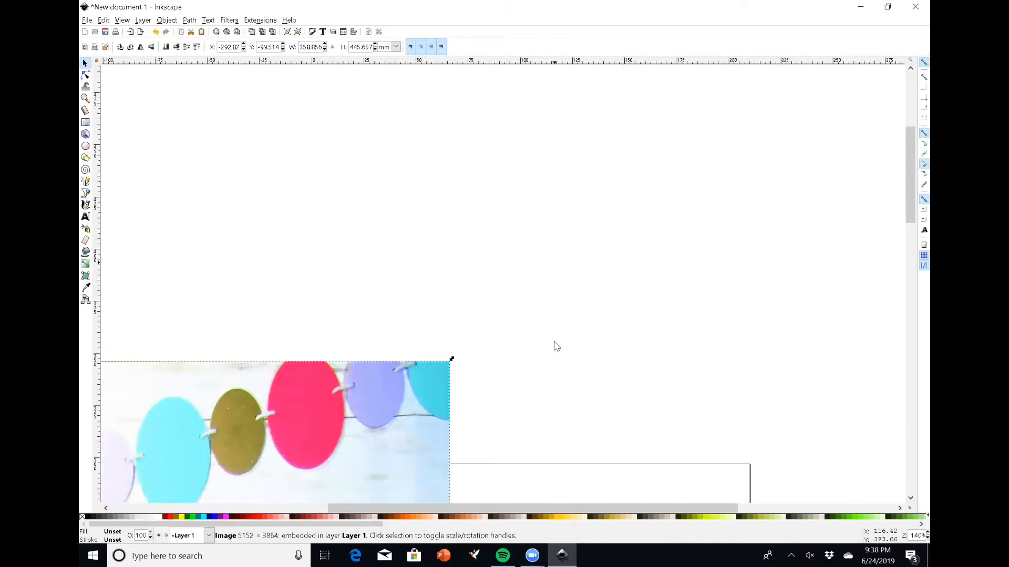
{"action": "scroll", "coordinate": [525, 294], "scroll_direction": "down", "scroll_amount": 2}
{"action": "scroll", "coordinate": [496, 243], "scroll_direction": "down", "scroll_amount": 3}
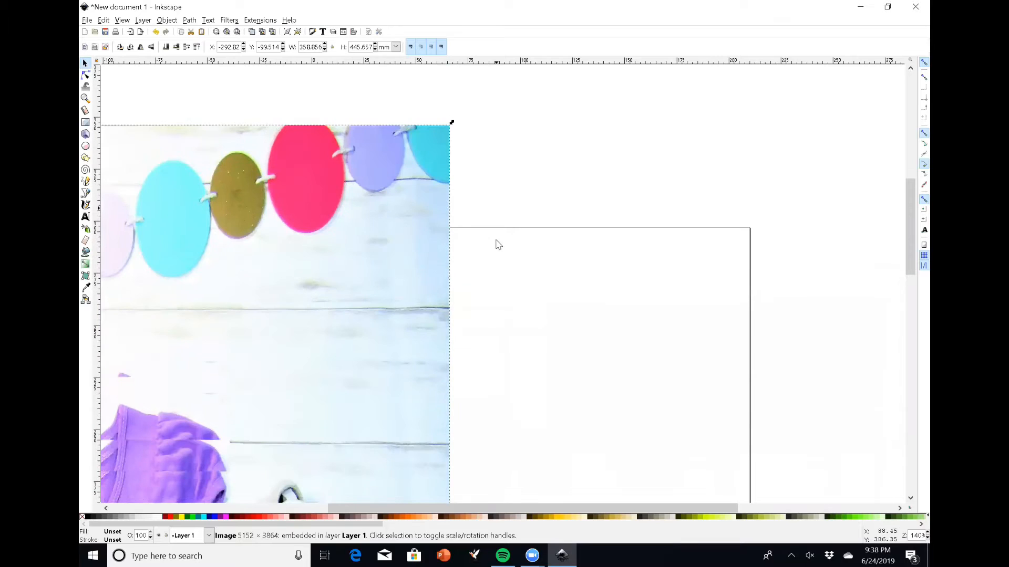
{"action": "left_click_drag", "start_coordinate": [434, 247], "coordinate": [816, 121]}
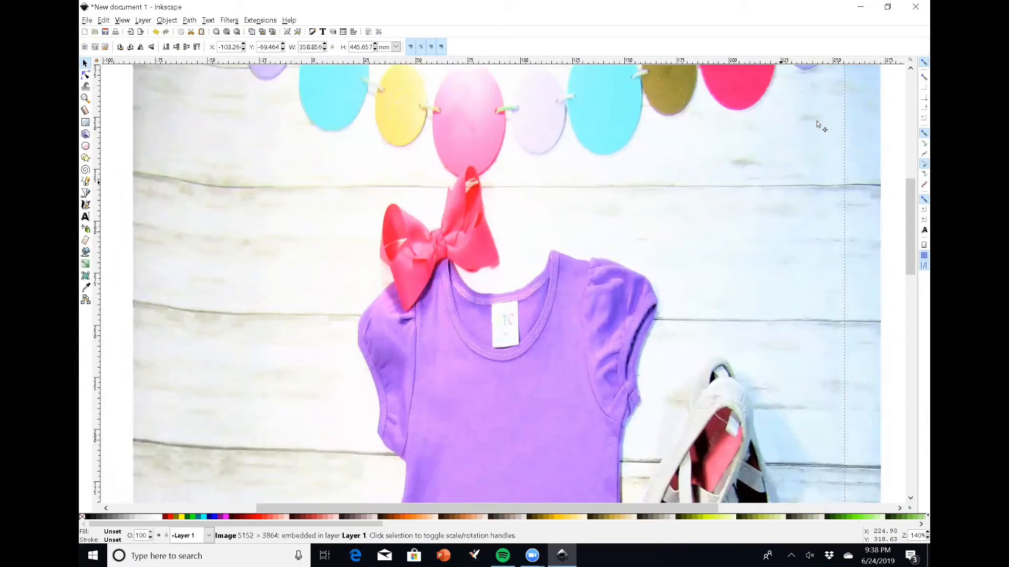
Rescale the photo to about 287 × 412 mm and reposition it over the page
{"action": "scroll", "coordinate": [818, 127], "scroll_direction": "down", "scroll_amount": 6}
{"action": "scroll", "coordinate": [818, 126], "scroll_direction": "down", "scroll_amount": 4}
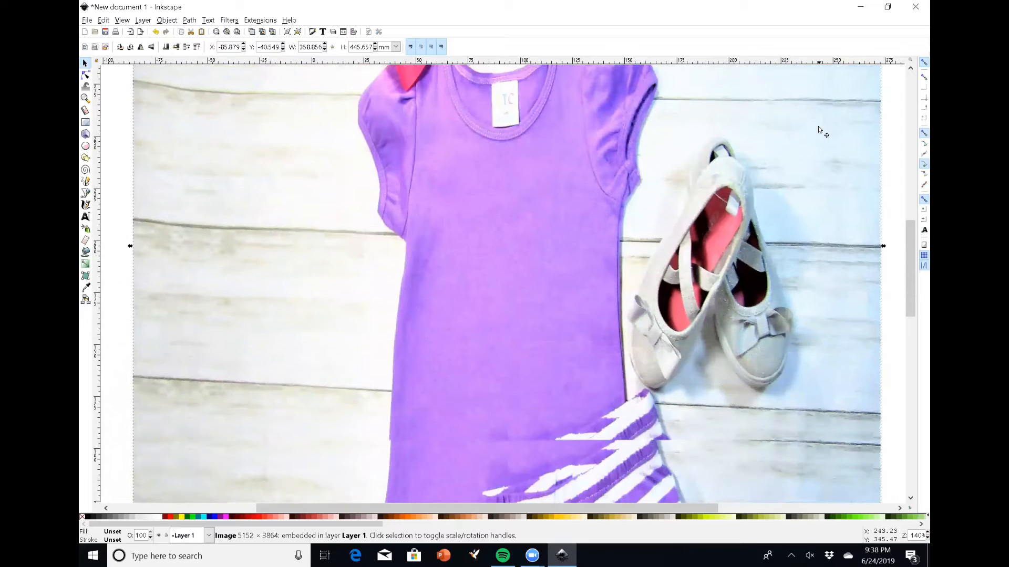
{"action": "scroll", "coordinate": [818, 127], "scroll_direction": "down", "scroll_amount": 2}
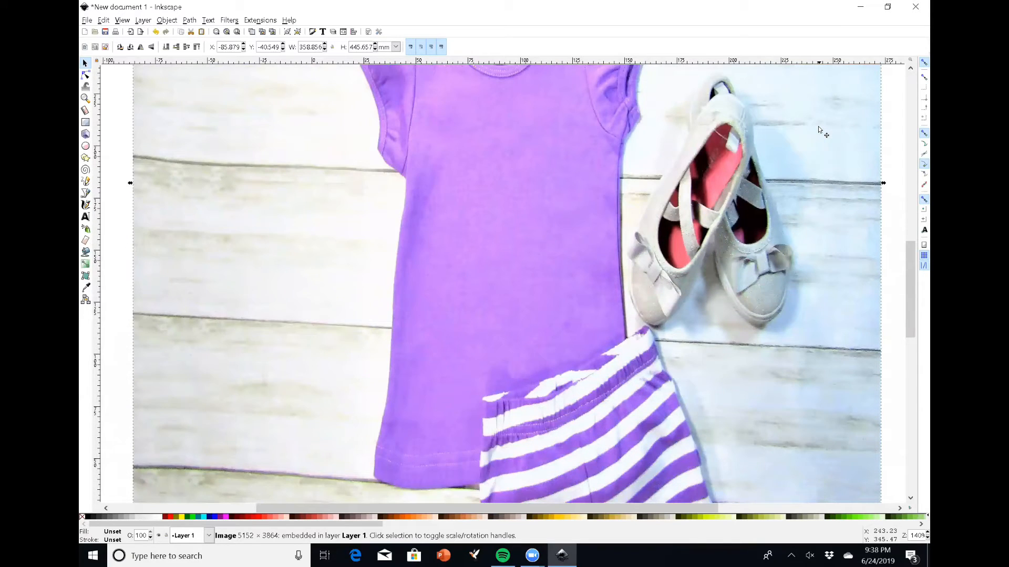
{"action": "scroll", "coordinate": [817, 126], "scroll_direction": "up", "scroll_amount": 3}
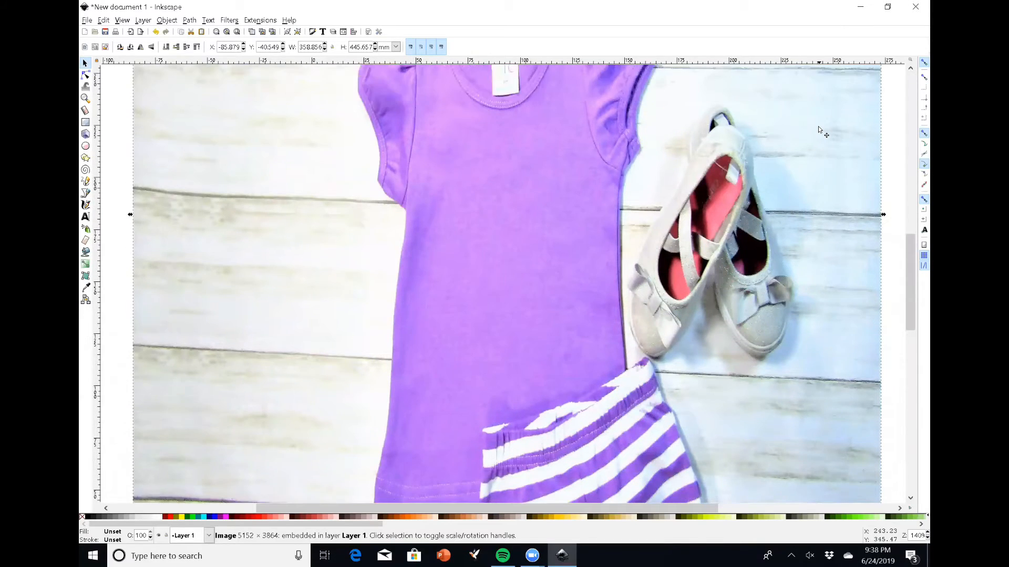
{"action": "scroll", "coordinate": [818, 126], "scroll_direction": "down", "scroll_amount": 3}
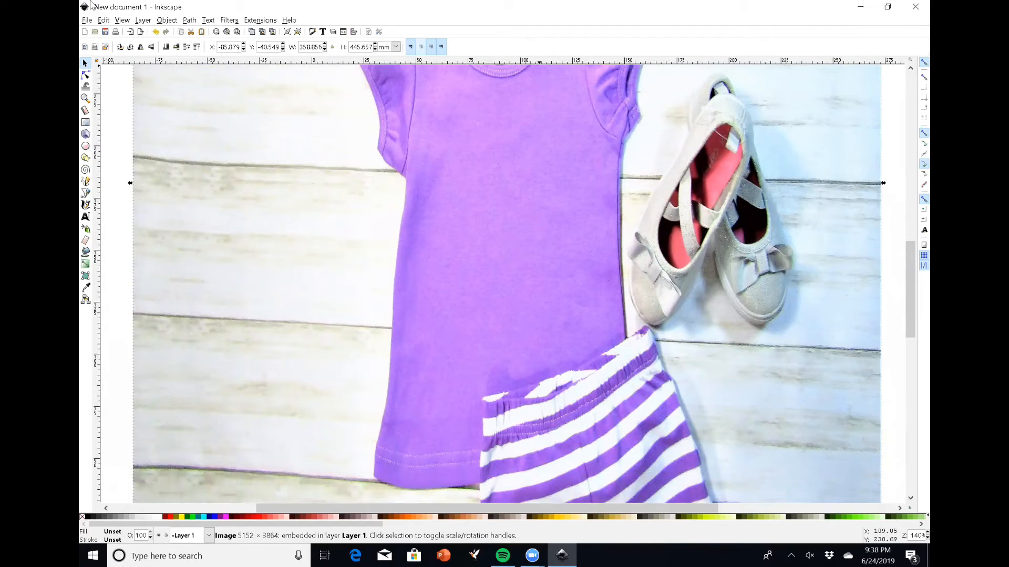
{"action": "scroll", "coordinate": [872, 150], "scroll_direction": "up", "scroll_amount": 10}
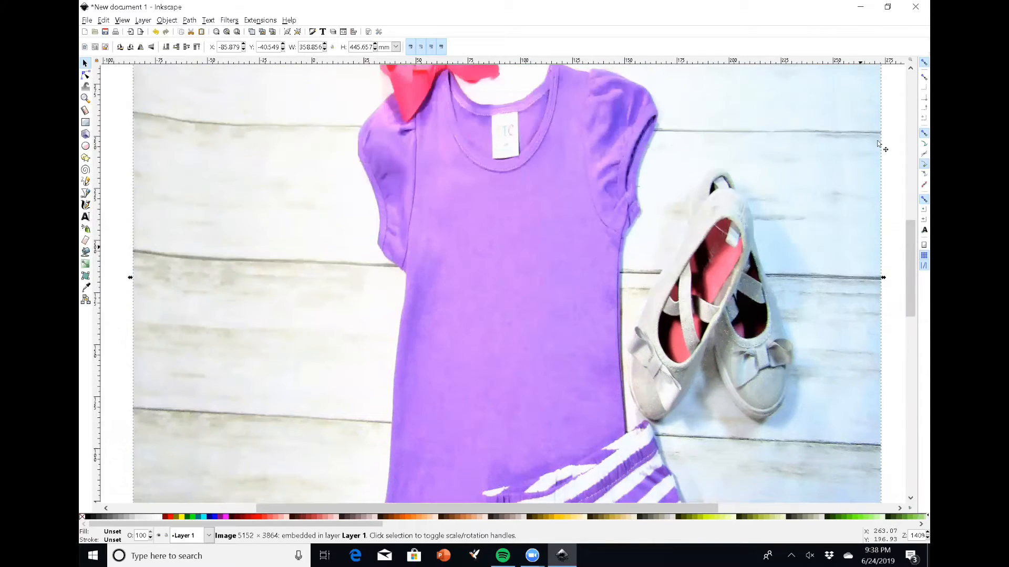
{"action": "scroll", "coordinate": [878, 143], "scroll_direction": "up", "scroll_amount": 7}
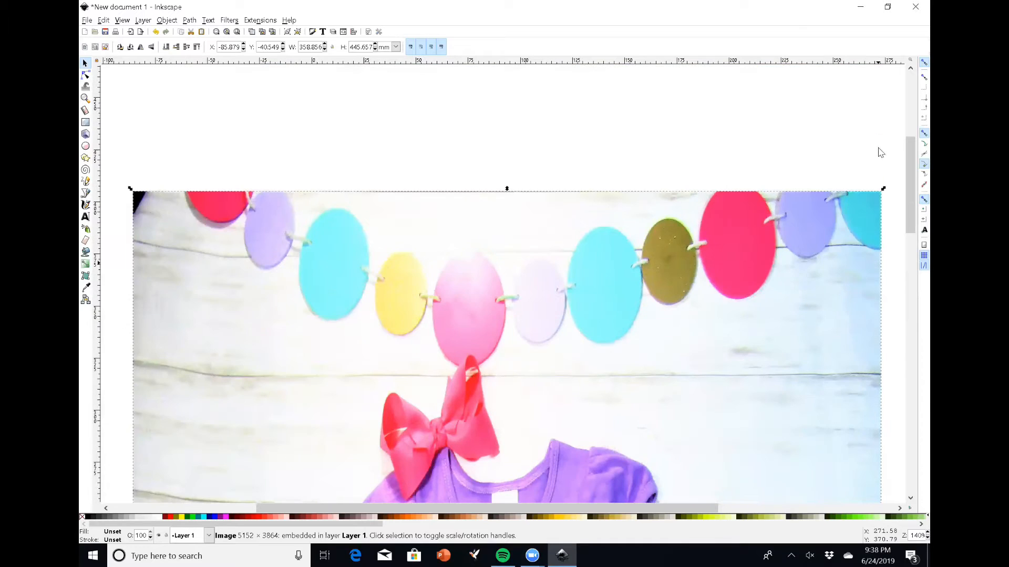
{"action": "left_click_drag", "start_coordinate": [883, 192], "coordinate": [732, 261]}
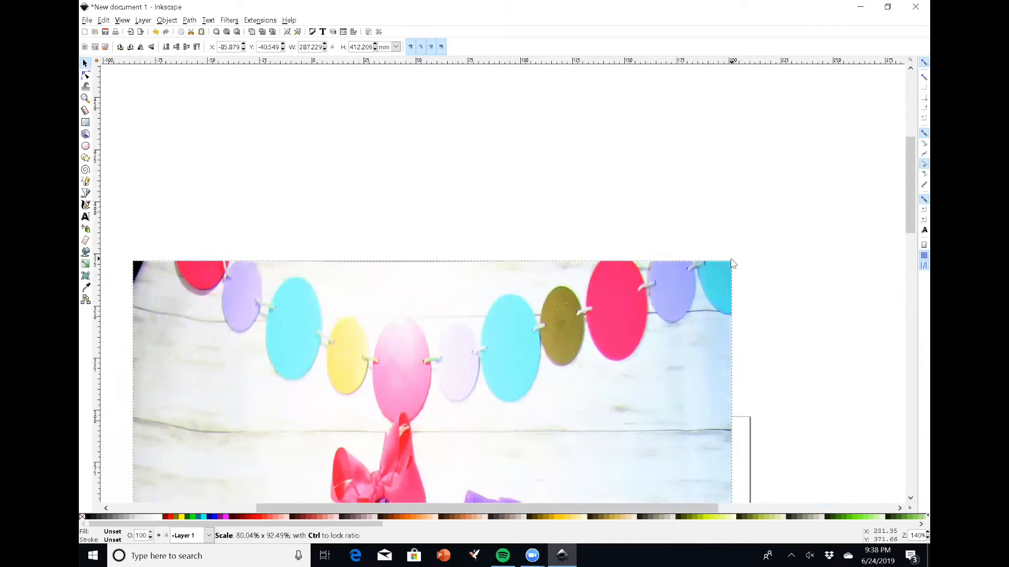
{"action": "left_click_drag", "start_coordinate": [693, 299], "coordinate": [740, 250]}
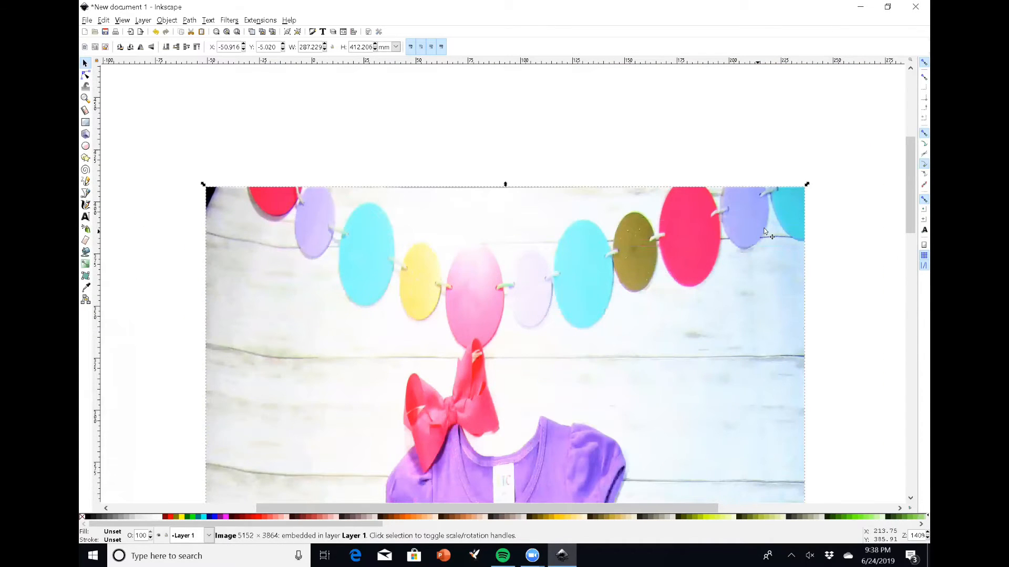
Import the 'just a girl' SVG file from the Desktop into the document
{"action": "scroll", "coordinate": [763, 228], "scroll_direction": "down", "scroll_amount": 6}
{"action": "scroll", "coordinate": [764, 226], "scroll_direction": "down", "scroll_amount": 15}
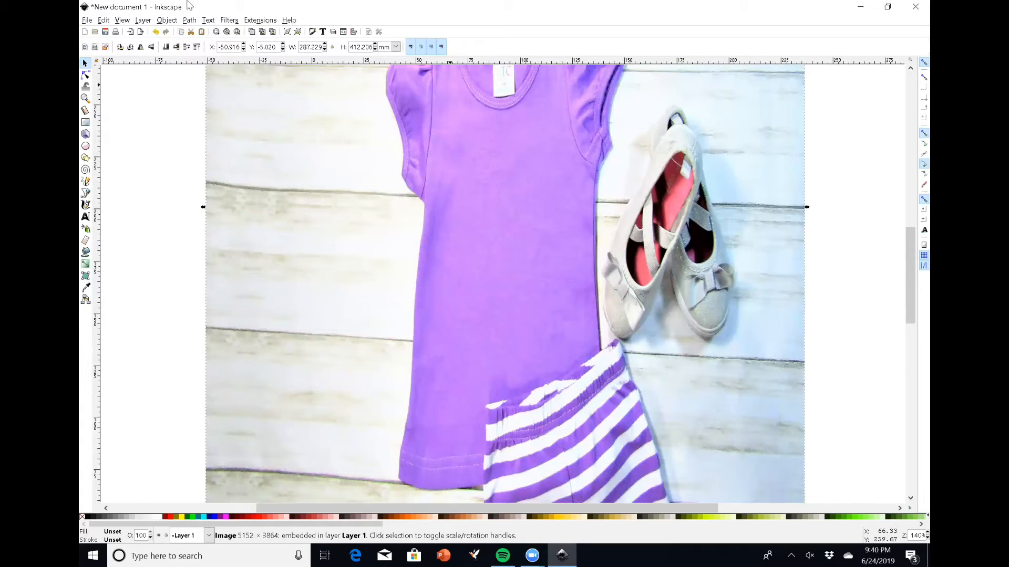
{"action": "left_click", "coordinate": [87, 22]}
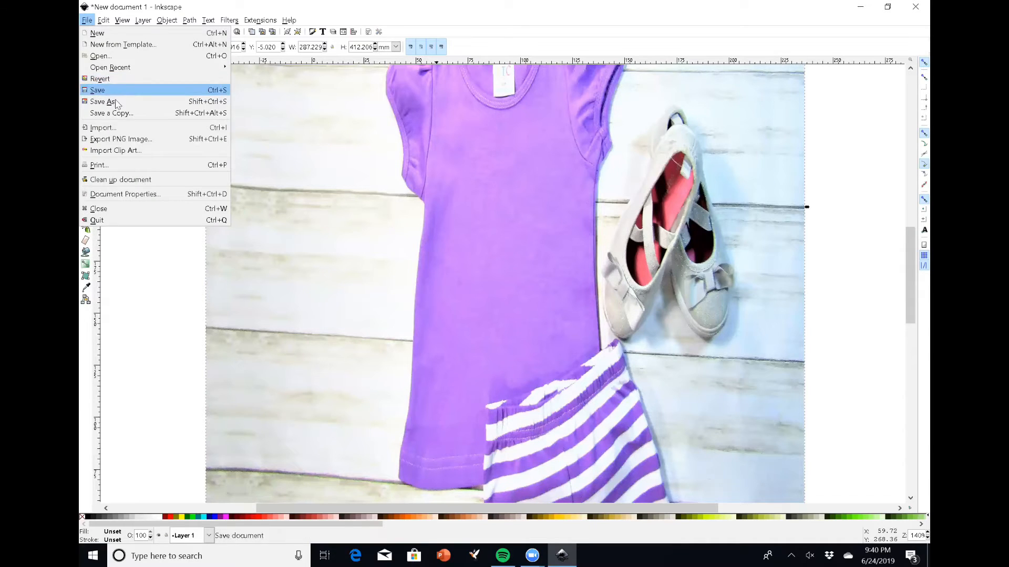
{"action": "left_click", "coordinate": [118, 128]}
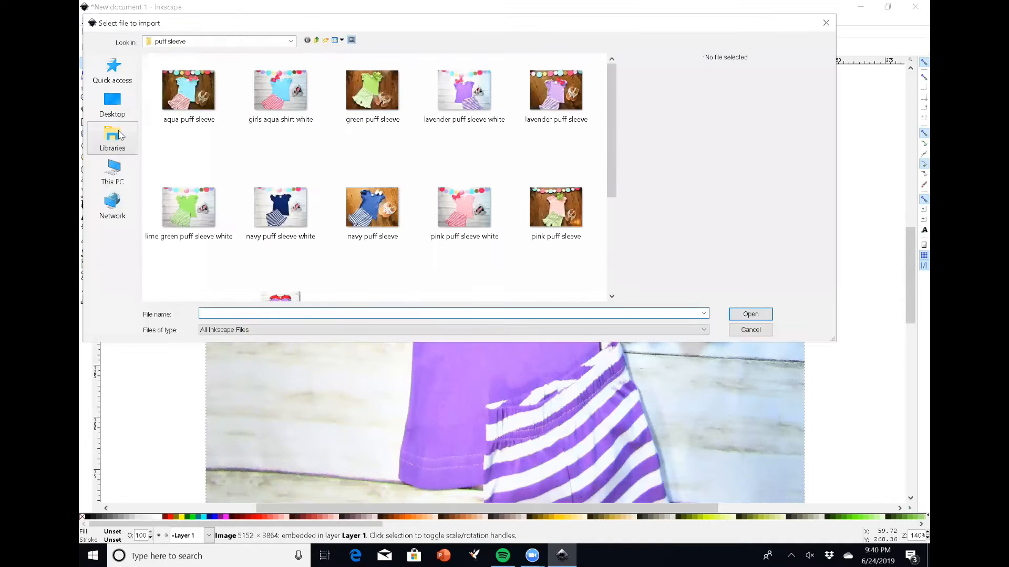
{"action": "left_click", "coordinate": [114, 172]}
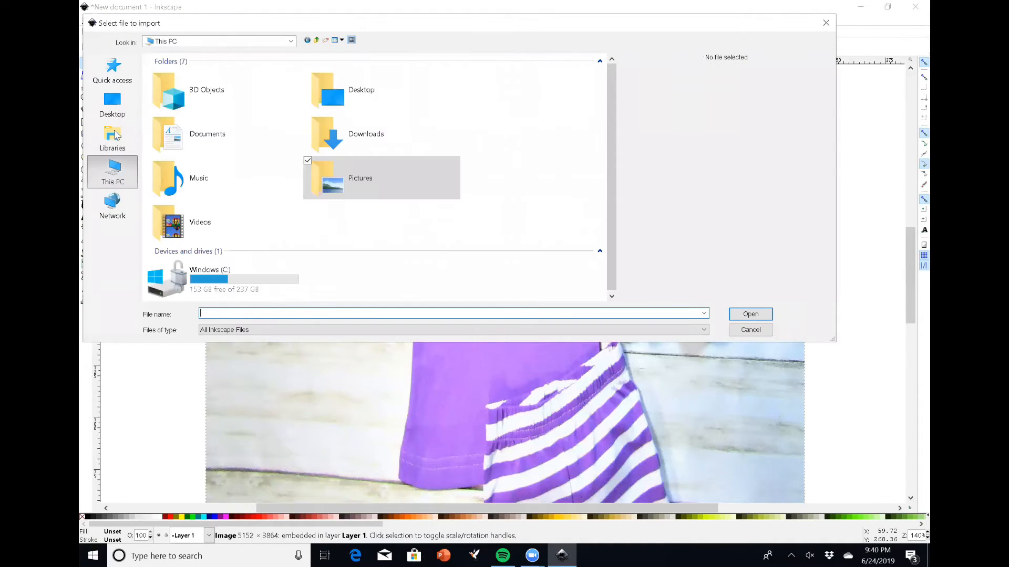
{"action": "left_click", "coordinate": [112, 102]}
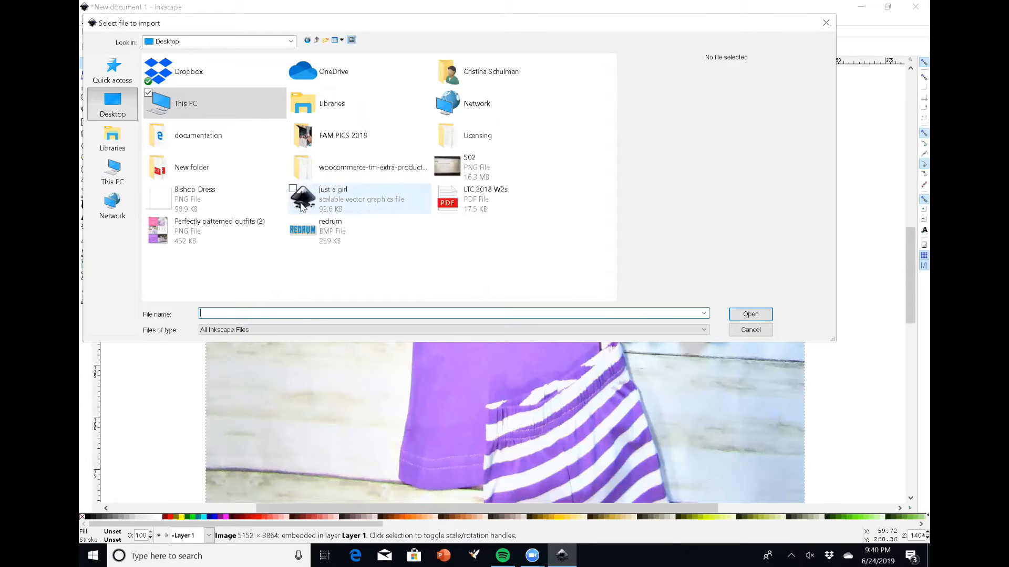
{"action": "left_click", "coordinate": [344, 209]}
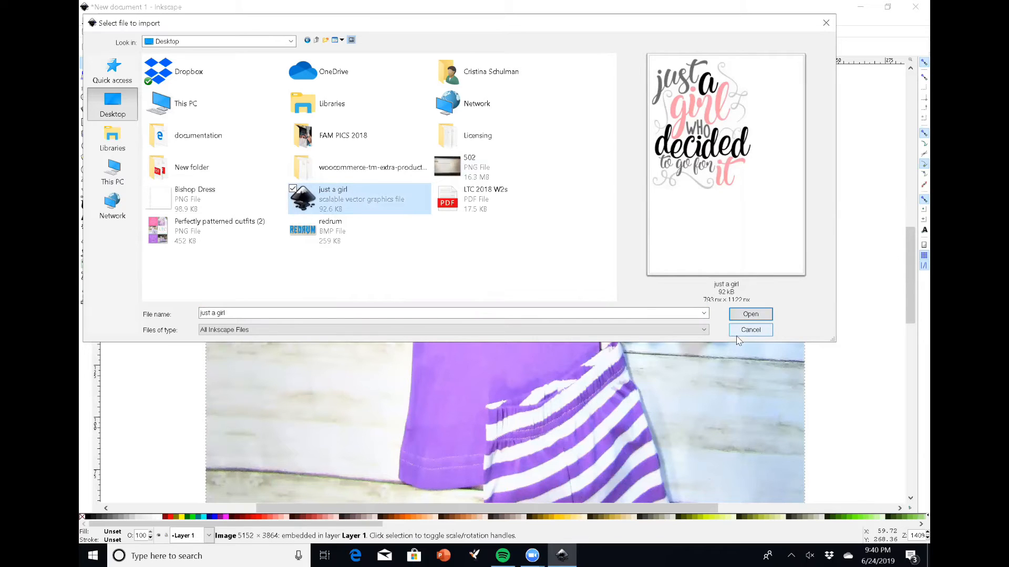
{"action": "left_click", "coordinate": [751, 314]}
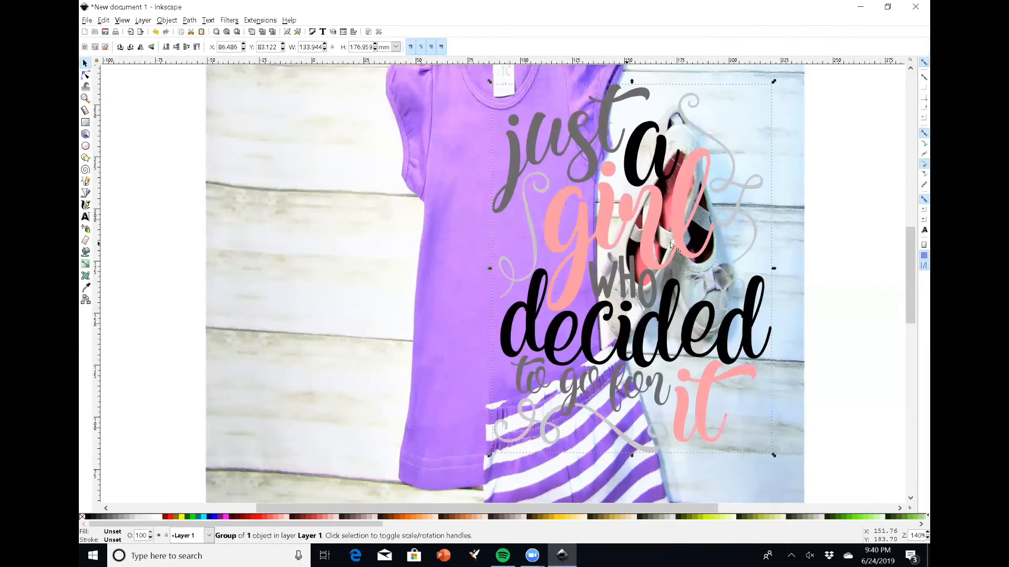
Scale the imported design down to about 67 × 111 mm and move it onto the shirt's front
{"action": "scroll", "coordinate": [891, 273], "scroll_direction": "up", "scroll_amount": 1}
{"action": "scroll", "coordinate": [891, 273], "scroll_direction": "up", "scroll_amount": 2}
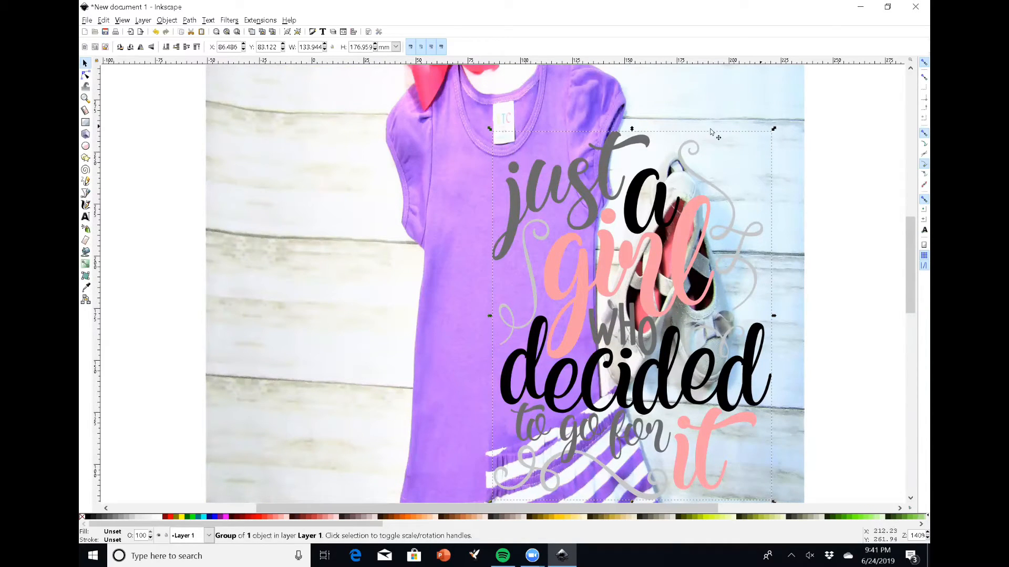
{"action": "left_click_drag", "start_coordinate": [776, 129], "coordinate": [636, 269]}
{"action": "left_click_drag", "start_coordinate": [562, 323], "coordinate": [507, 208]}
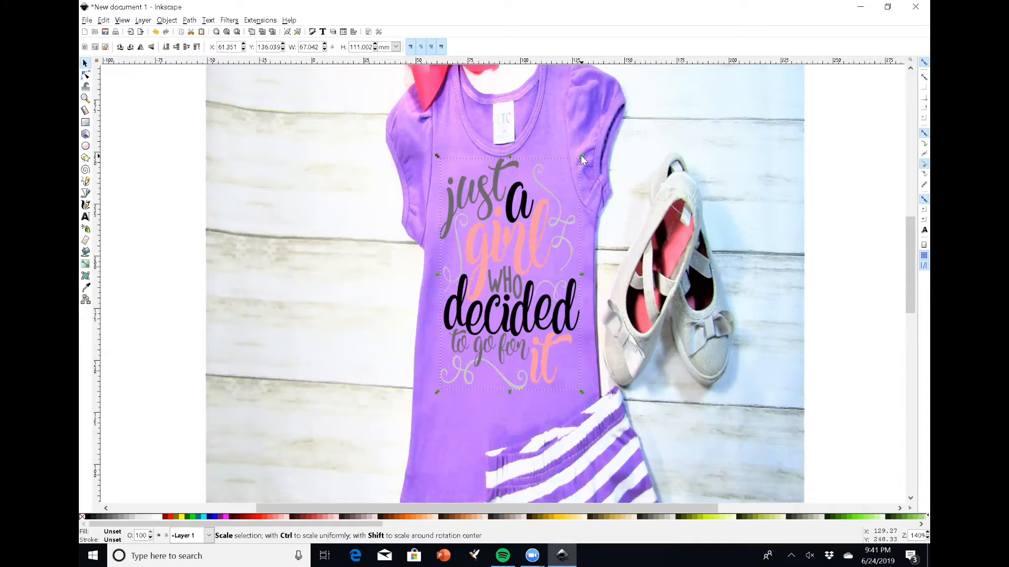
Resize the design to about 70 × 100 mm and nudge it into place on the chest
{"action": "left_click_drag", "start_coordinate": [582, 156], "coordinate": [588, 178]}
{"action": "left_click_drag", "start_coordinate": [510, 237], "coordinate": [505, 240]}
{"action": "left_click", "coordinate": [595, 241]}
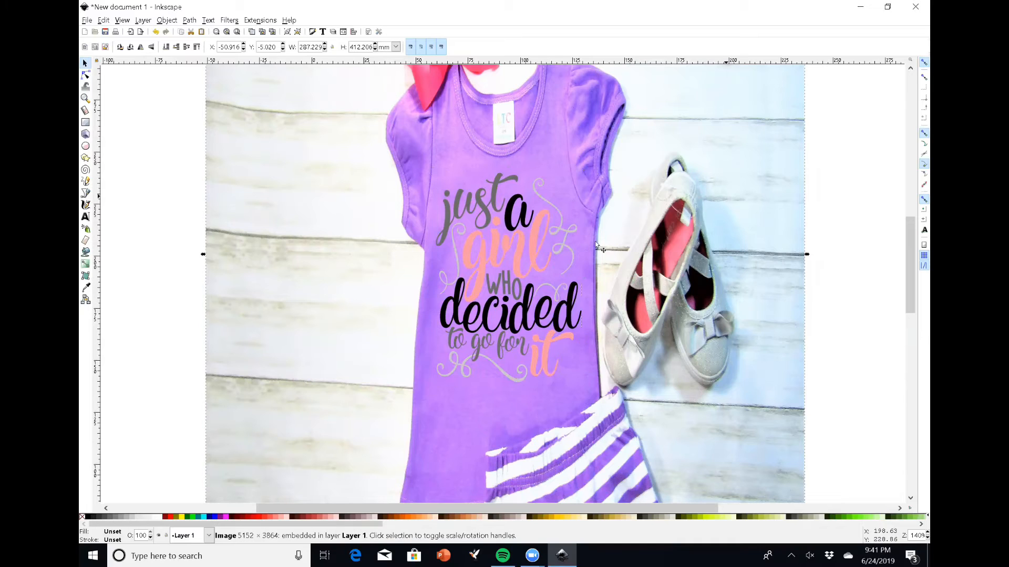
Enter the design group and recolor the word 'girl' hot pink by setting its fill's green value to 0
{"action": "left_click", "coordinate": [499, 250]}
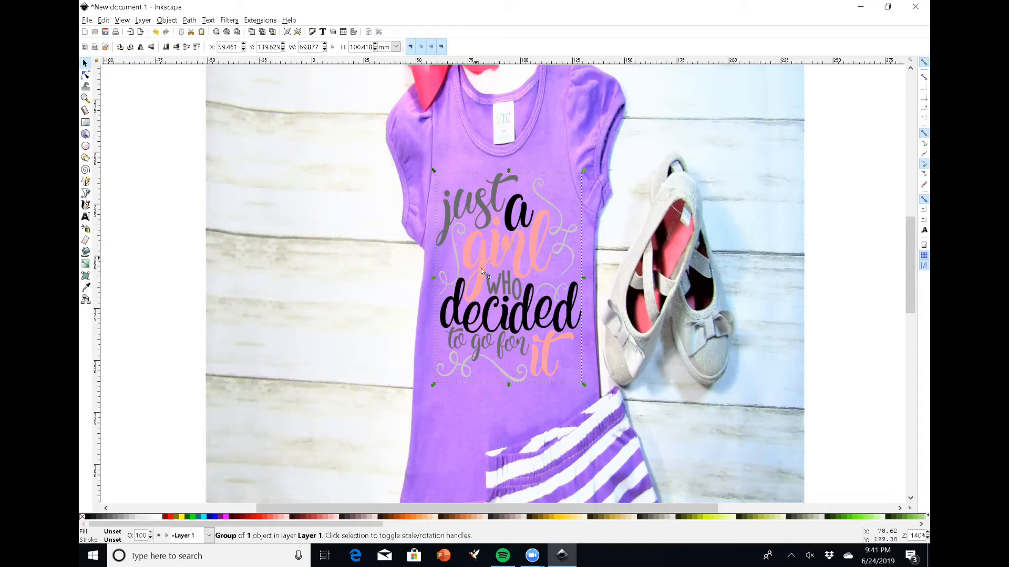
{"action": "double_click", "coordinate": [506, 250]}
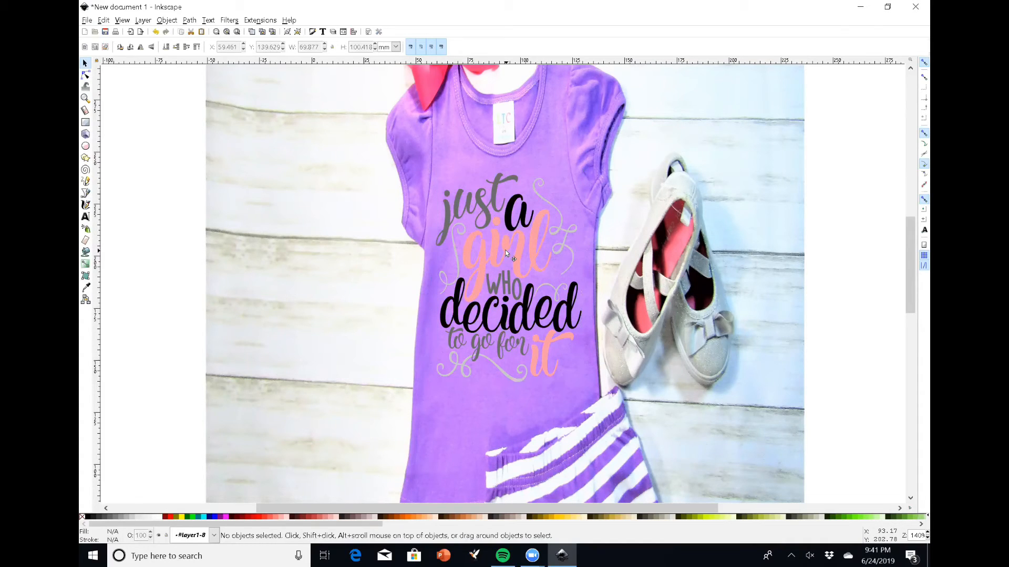
{"action": "double_click", "coordinate": [505, 250]}
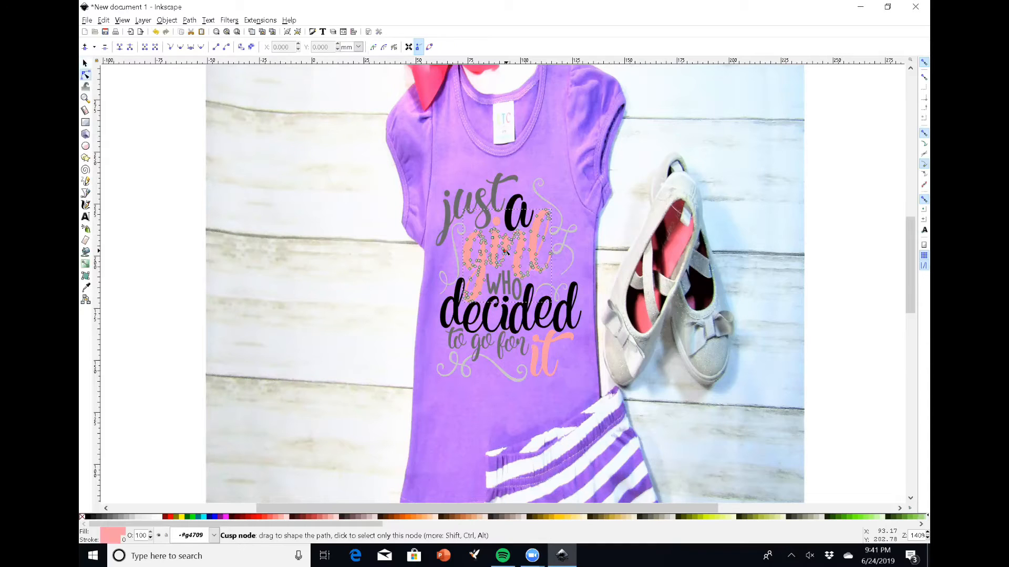
{"action": "left_click", "coordinate": [505, 251]}
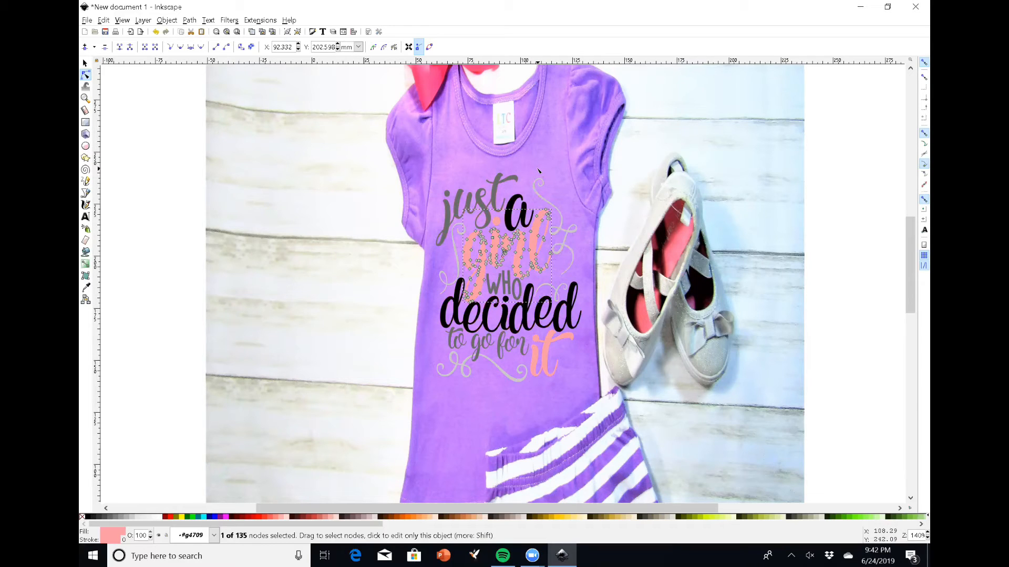
{"action": "key", "text": "ctrl+shift+f"}
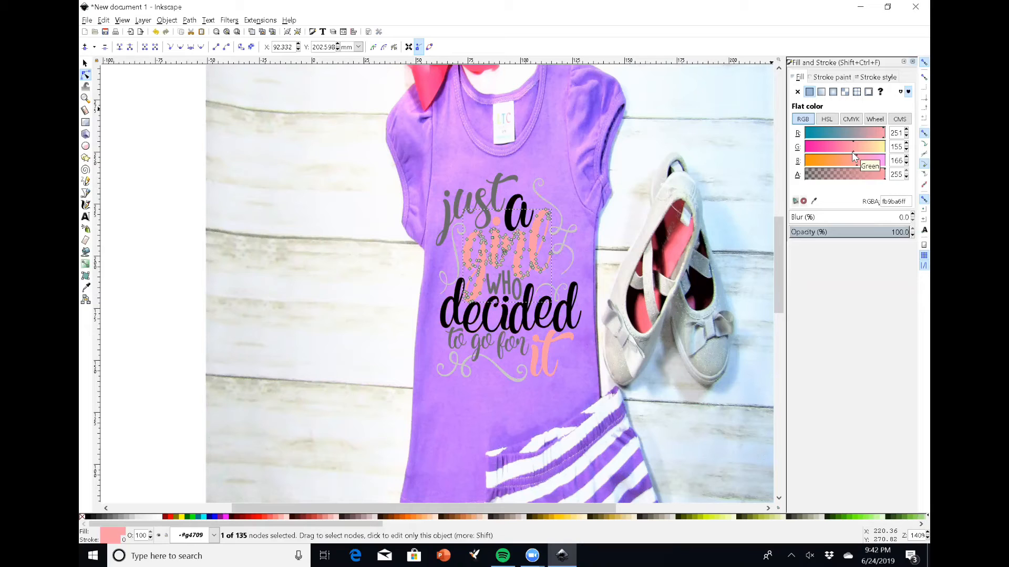
{"action": "left_click_drag", "start_coordinate": [852, 152], "coordinate": [804, 148]}
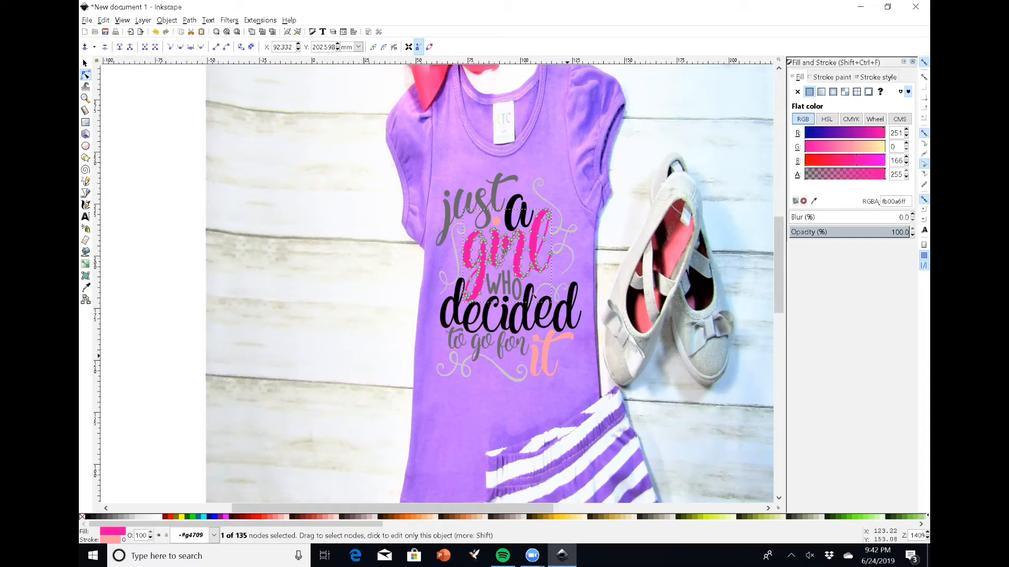
{"action": "key", "text": "ctrl+z"}
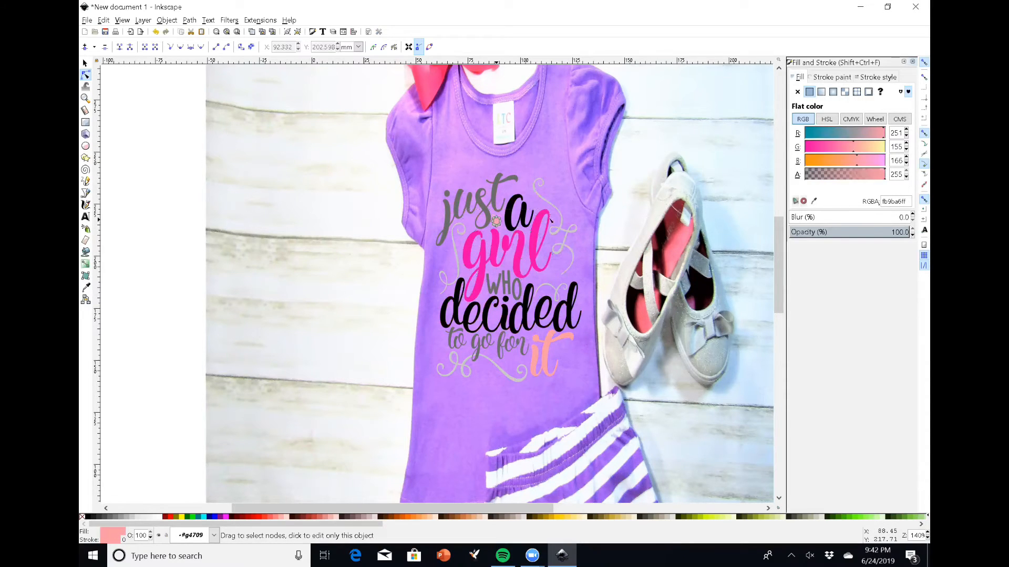
{"action": "left_click_drag", "start_coordinate": [852, 152], "coordinate": [801, 150]}
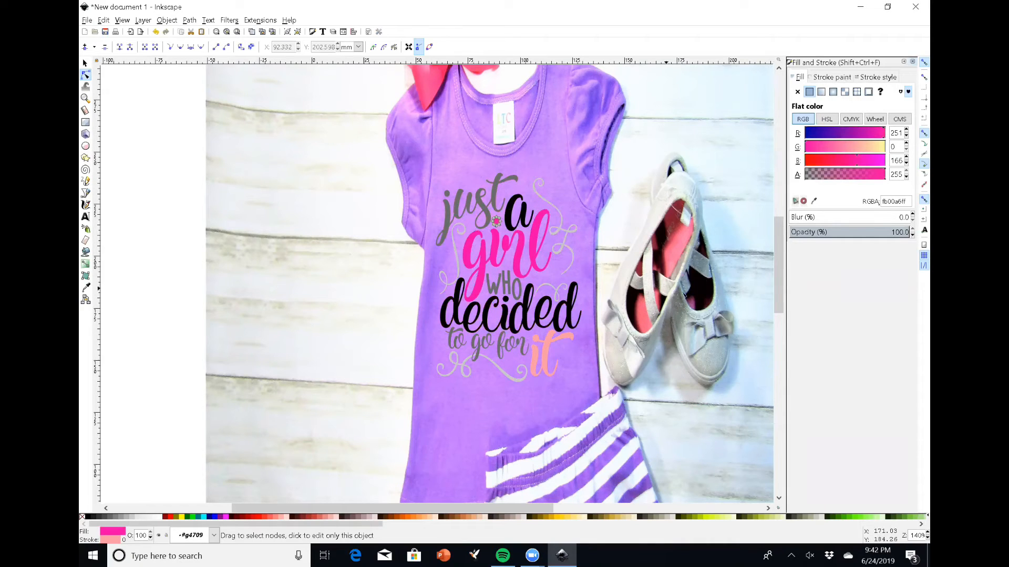
{"action": "key", "text": "Escape"}
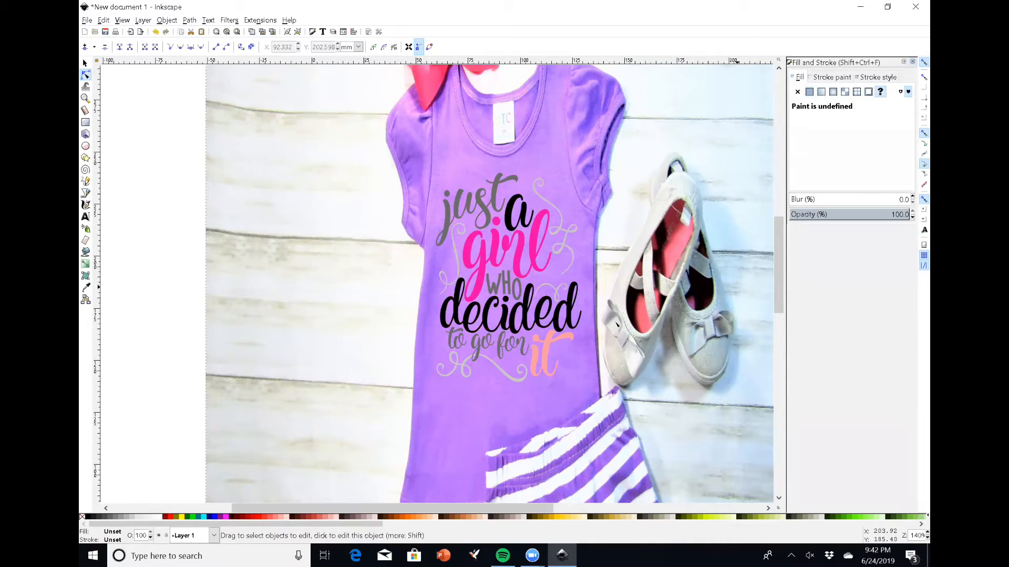
Give the word 'it' the same hot pink fill with green set to 0
{"action": "left_click", "coordinate": [543, 362]}
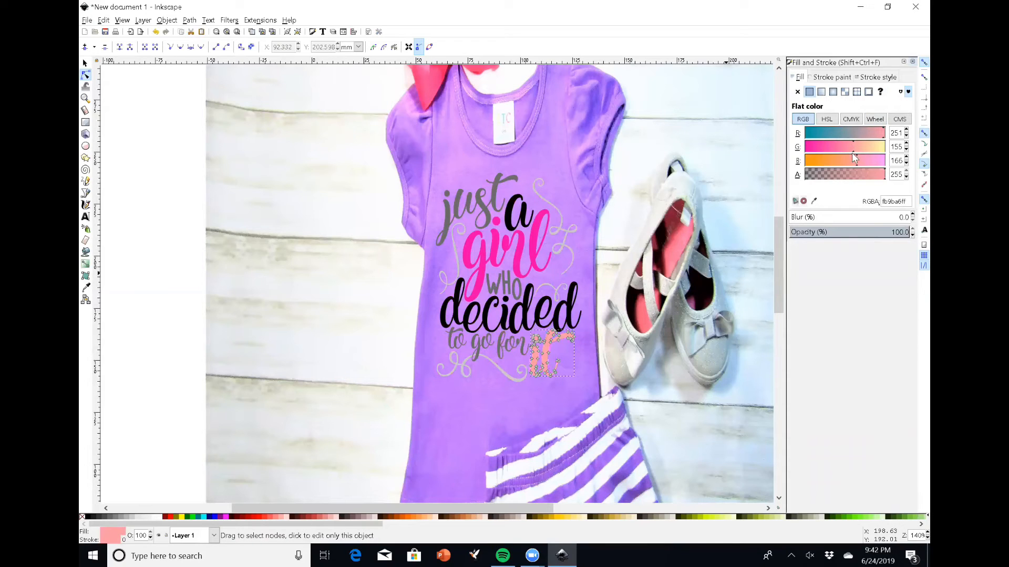
{"action": "left_click_drag", "start_coordinate": [852, 150], "coordinate": [804, 151]}
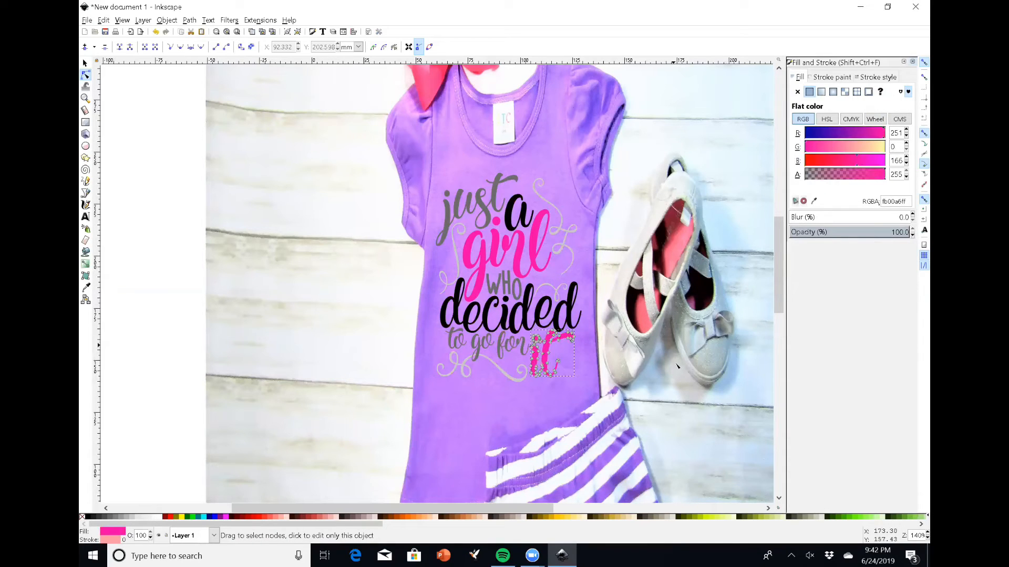
{"action": "key", "text": "Escape"}
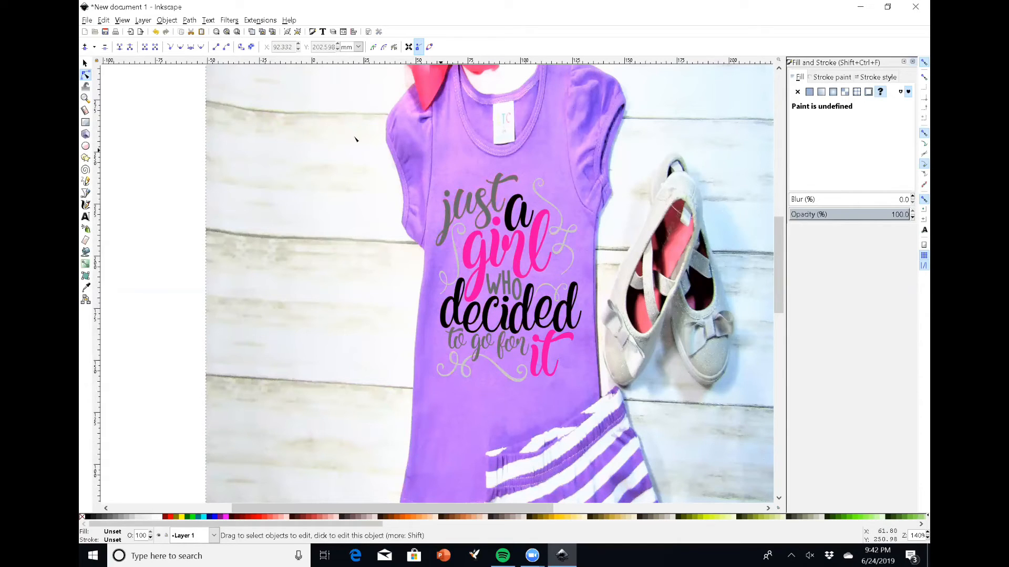
Inspect the fills of the design's words up close
{"action": "left_click", "coordinate": [484, 198]}
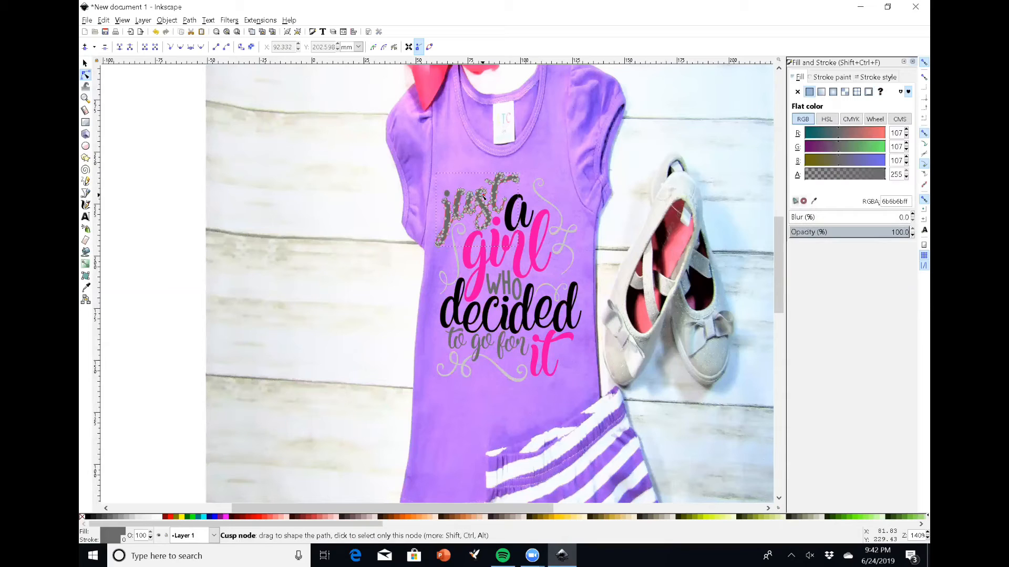
{"action": "left_click", "coordinate": [539, 272]}
{"action": "key", "text": "Escape"}
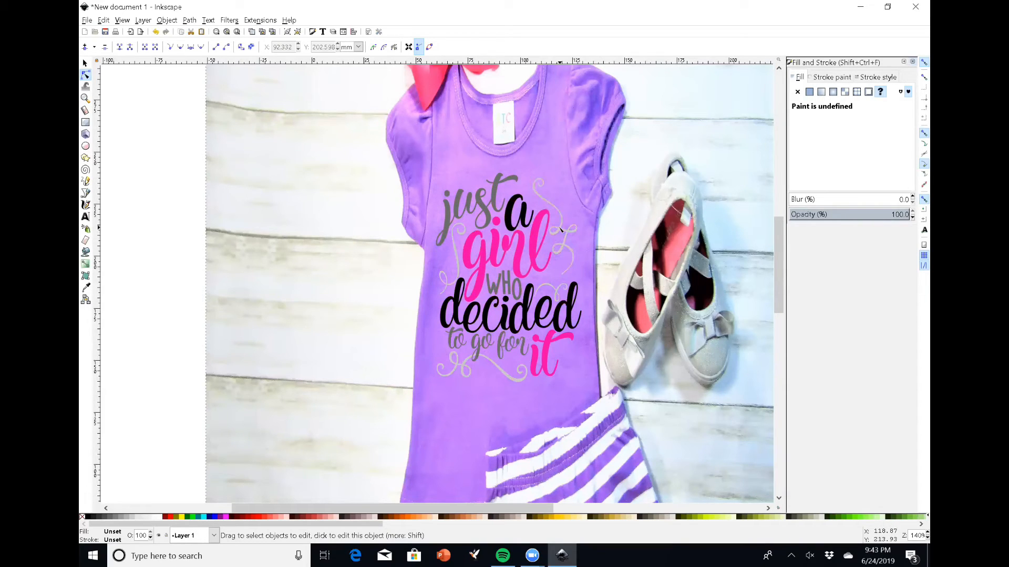
{"action": "scroll", "coordinate": [558, 280], "scroll_direction": "up", "scroll_amount": 3, "text": "ctrl"}
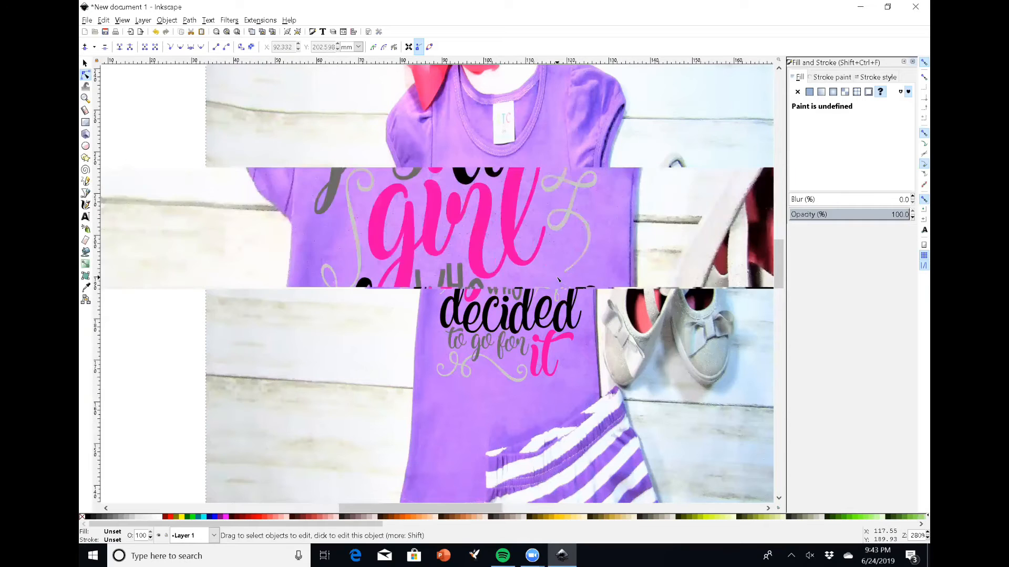
{"action": "left_click", "coordinate": [491, 203]}
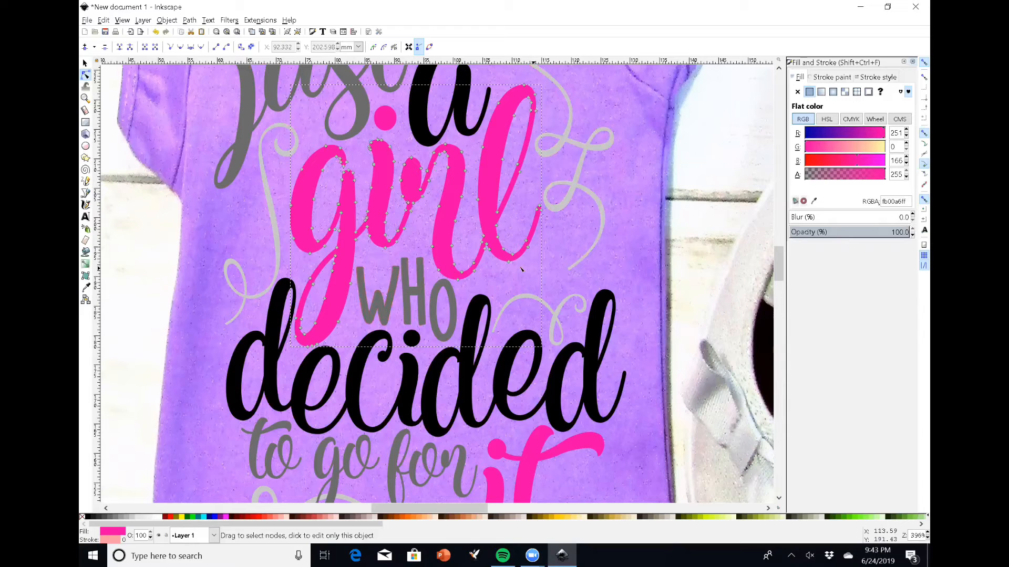
{"action": "scroll", "coordinate": [661, 258], "scroll_direction": "down", "scroll_amount": 3}
{"action": "scroll", "coordinate": [660, 257], "scroll_direction": "up", "scroll_amount": 1}
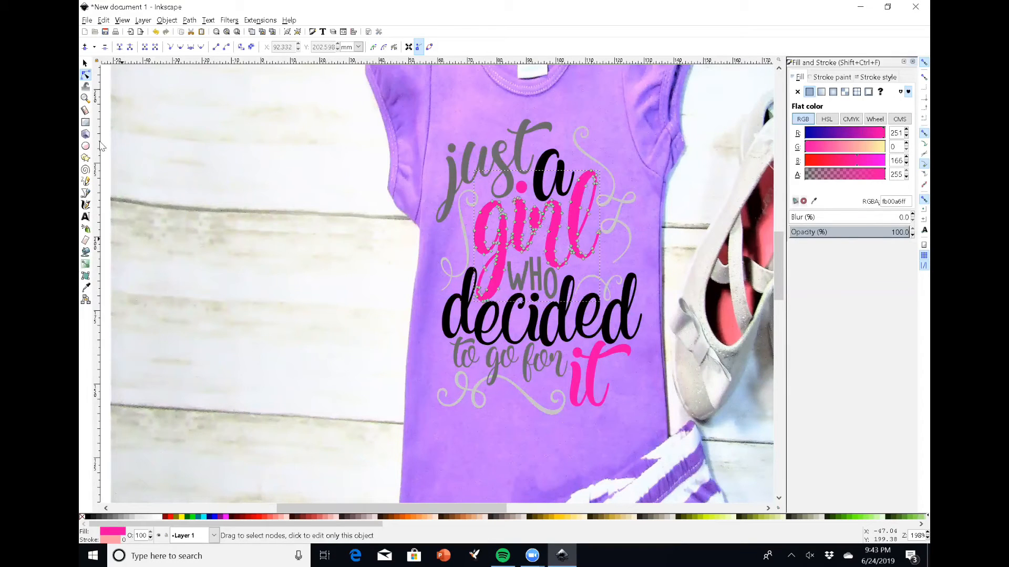
{"action": "left_click", "coordinate": [85, 63]}
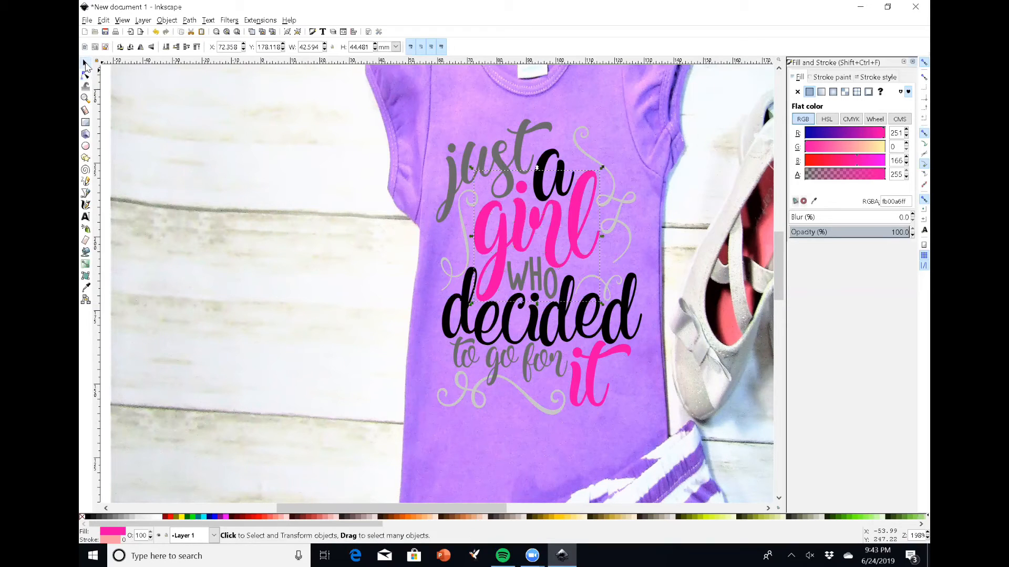
{"action": "double_click", "coordinate": [85, 63]}
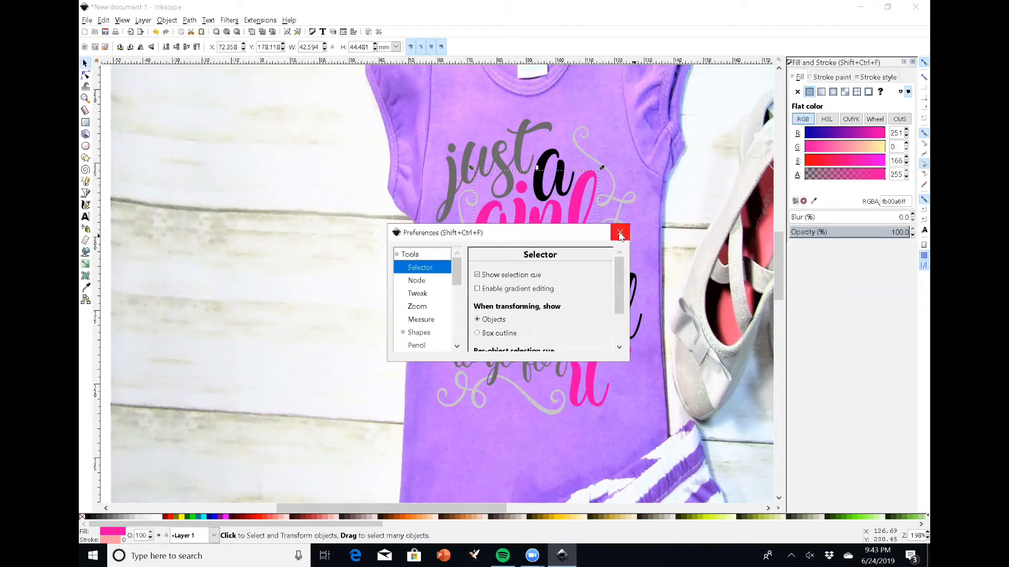
{"action": "left_click", "coordinate": [618, 233]}
Set the opacity of the design group to 80%
{"action": "left_click", "coordinate": [472, 123]}
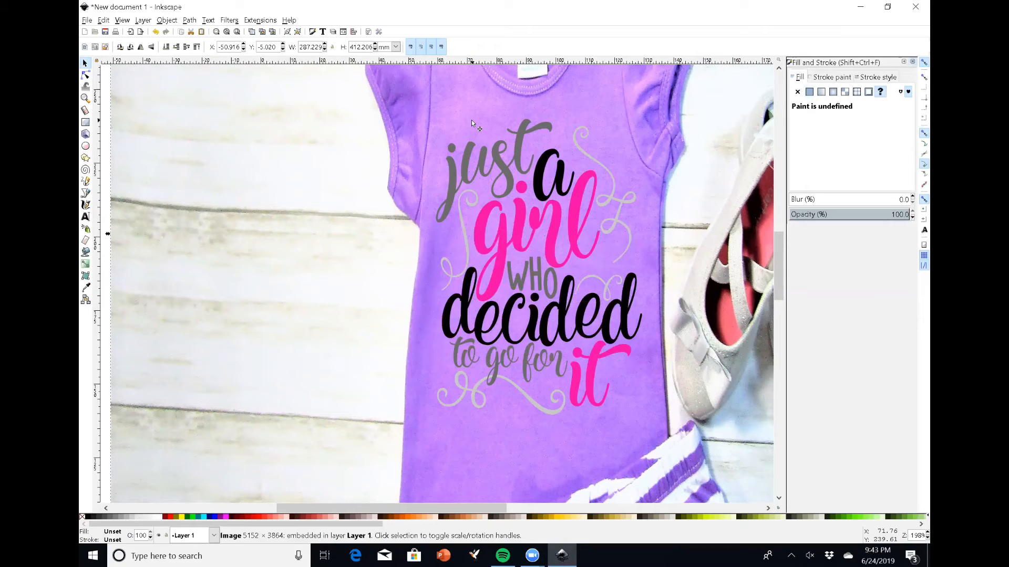
{"action": "key", "text": "Escape"}
{"action": "left_click", "coordinate": [494, 160]}
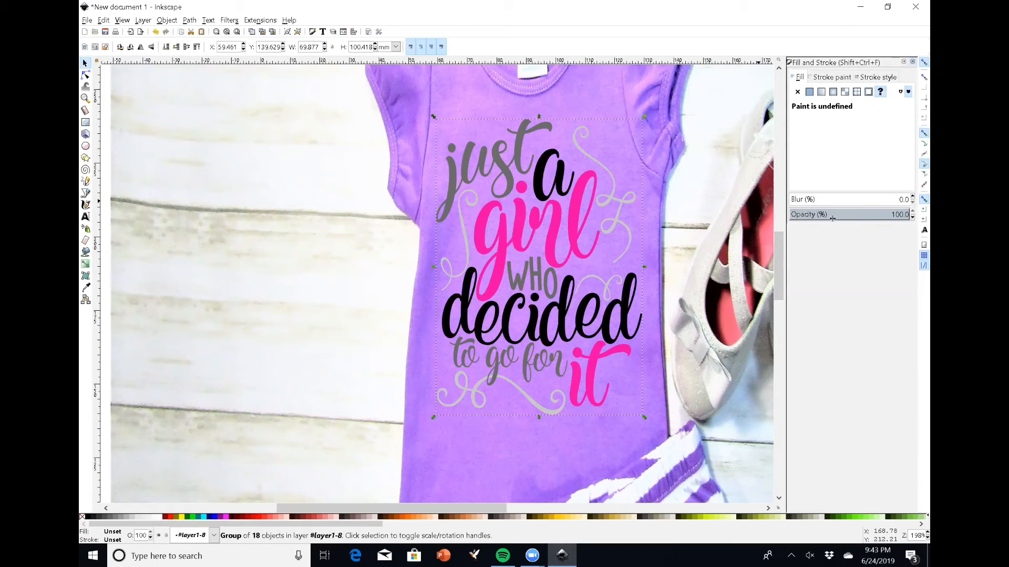
{"action": "double_click", "coordinate": [902, 216]}
{"action": "type", "text": "80"}
{"action": "key", "text": "Return"}
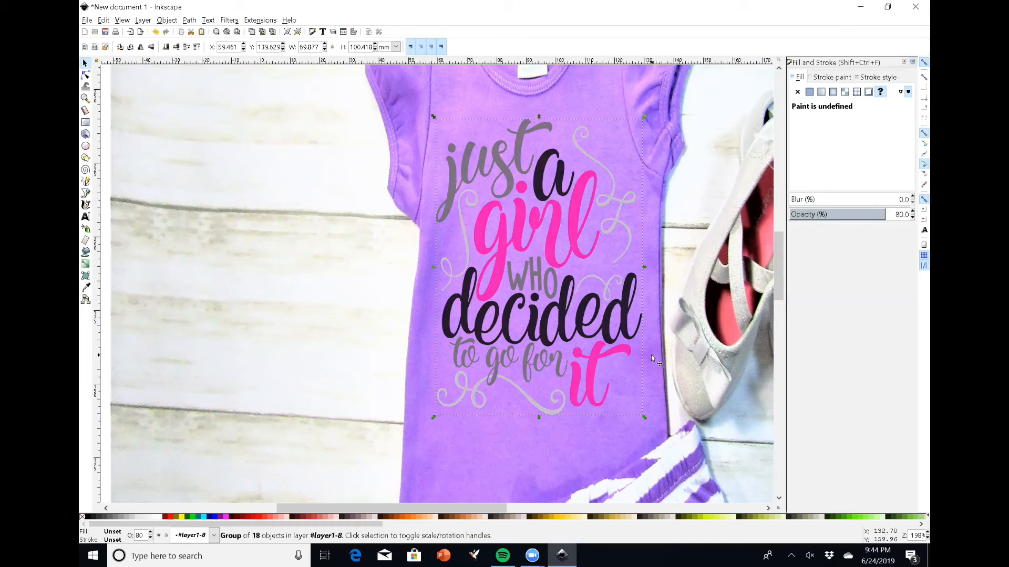
Review the finished design on the shirt
{"action": "left_click", "coordinate": [663, 293]}
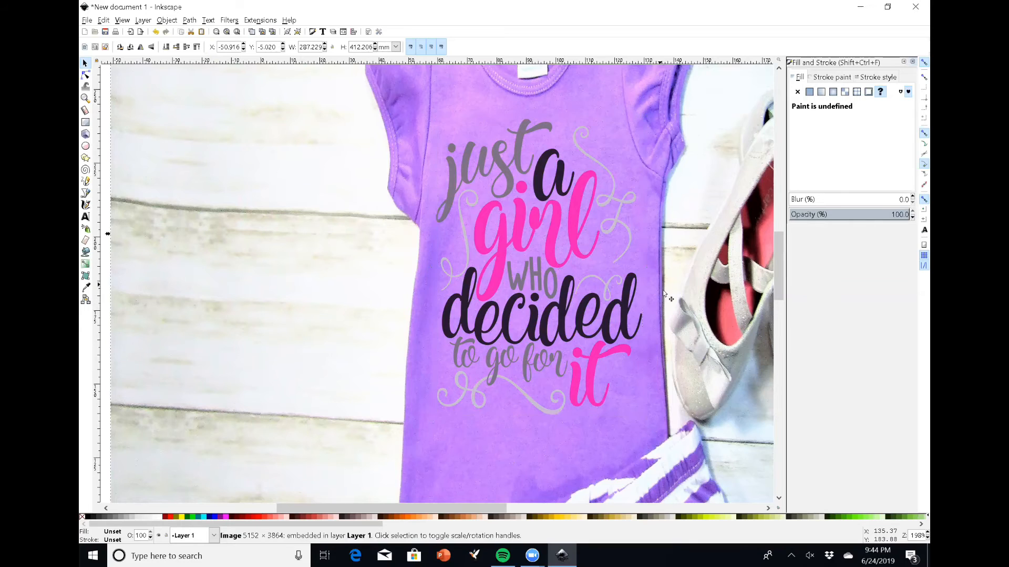
{"action": "scroll", "coordinate": [649, 325], "scroll_direction": "up", "scroll_amount": 8}
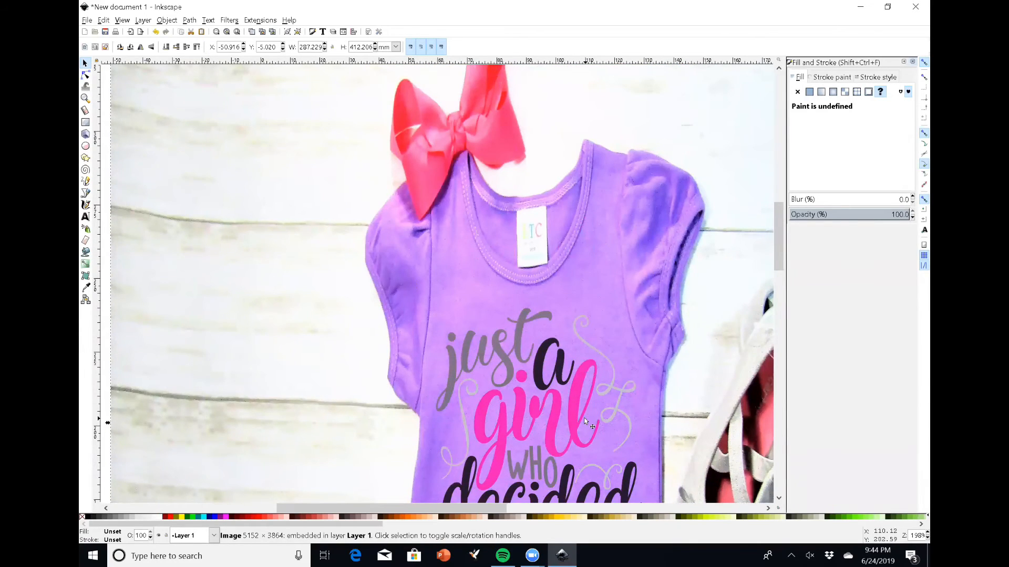
{"action": "scroll", "coordinate": [499, 304], "scroll_direction": "down", "scroll_amount": 4}
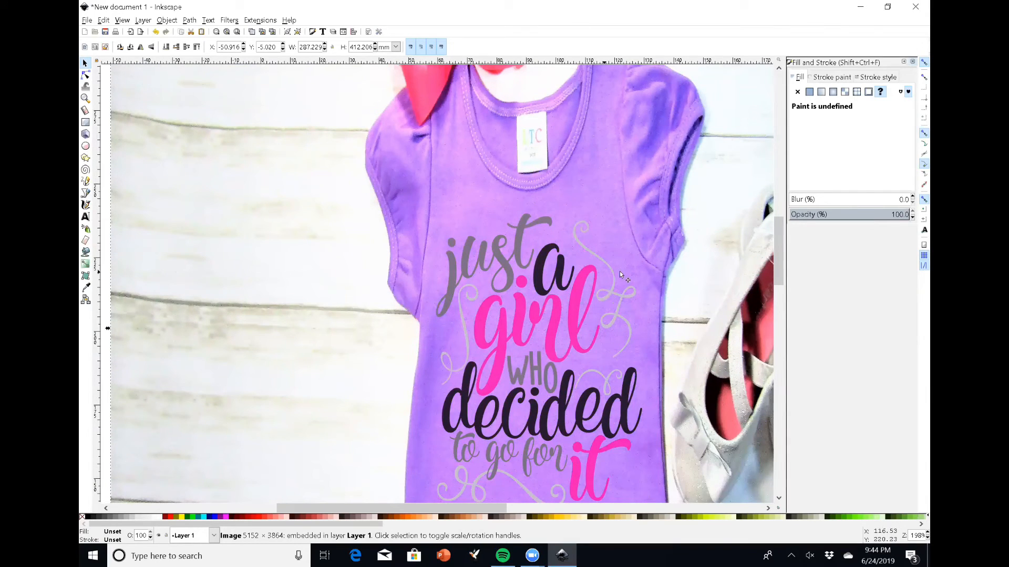
Set the opacity of the whole design group to 80%
{"action": "left_click", "coordinate": [580, 277]}
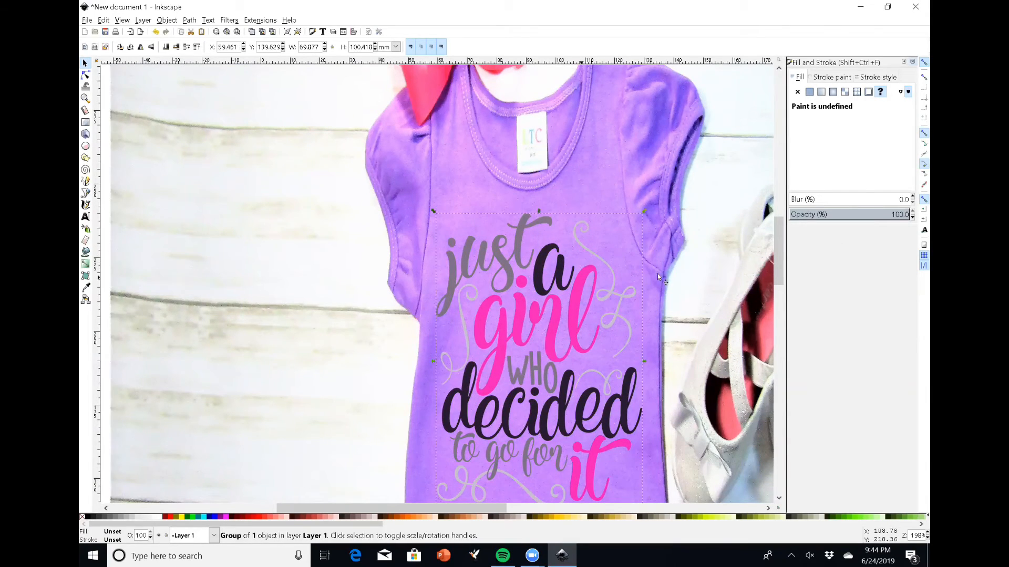
{"action": "left_click_drag", "start_coordinate": [903, 216], "coordinate": [883, 214]}
{"action": "type", "text": "50"}
{"action": "key", "text": "Return"}
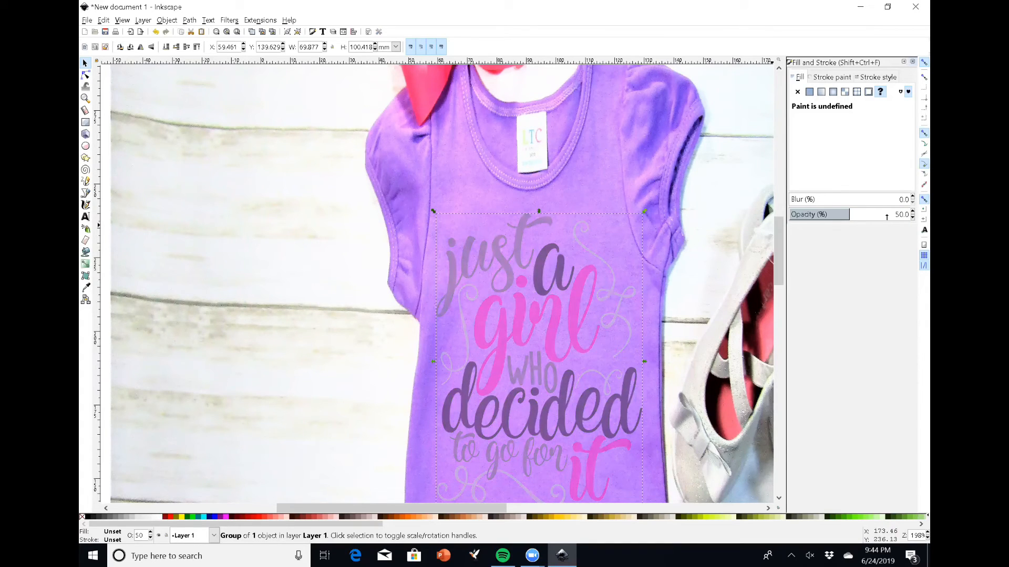
{"action": "left_click_drag", "start_coordinate": [903, 214], "coordinate": [892, 214]}
{"action": "type", "text": "80"}
{"action": "key", "text": "Return"}
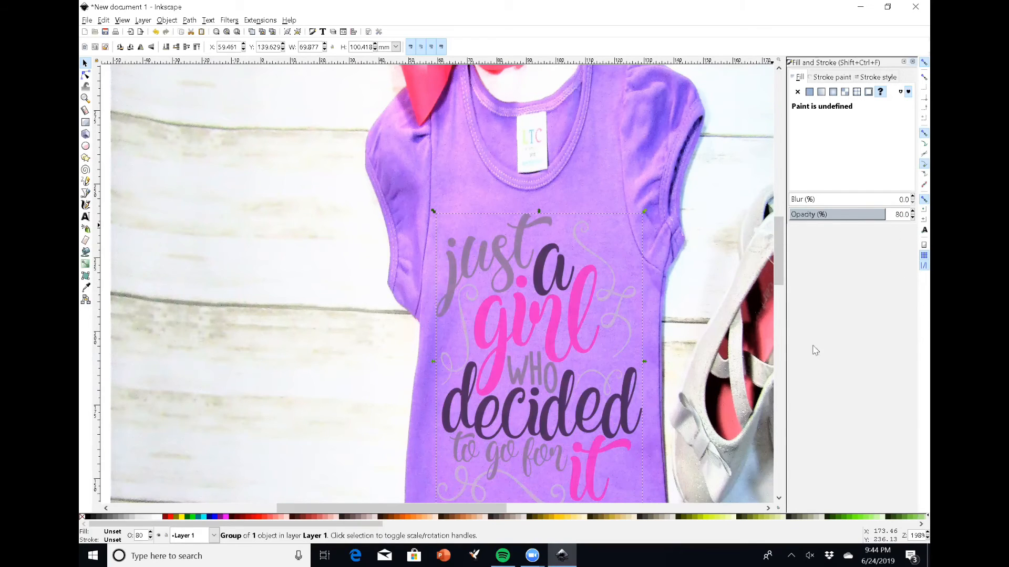
Give the word 'just' a green fill by raising its green value to 255
{"action": "scroll", "coordinate": [630, 359], "scroll_direction": "down", "scroll_amount": 2}
{"action": "scroll", "coordinate": [630, 360], "scroll_direction": "up", "scroll_amount": 3}
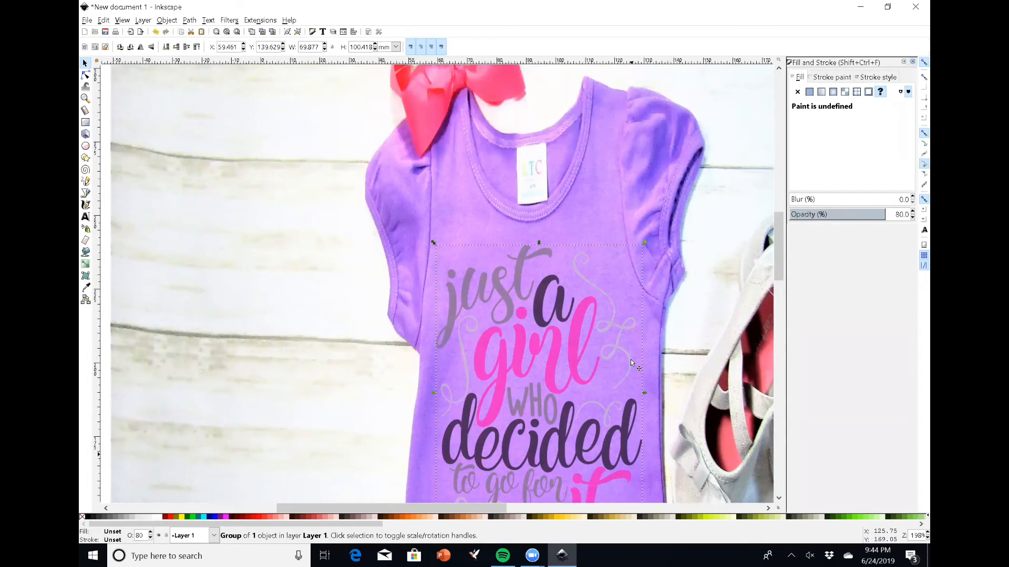
{"action": "scroll", "coordinate": [630, 359], "scroll_direction": "down", "scroll_amount": 4}
{"action": "left_click", "coordinate": [656, 349]}
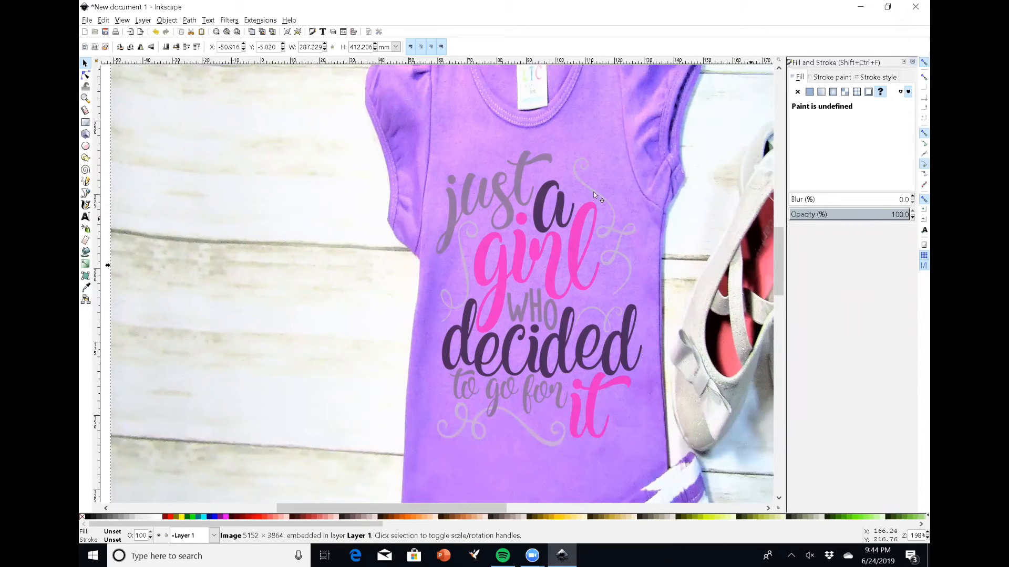
{"action": "left_click", "coordinate": [469, 185]}
{"action": "key", "text": "Escape"}
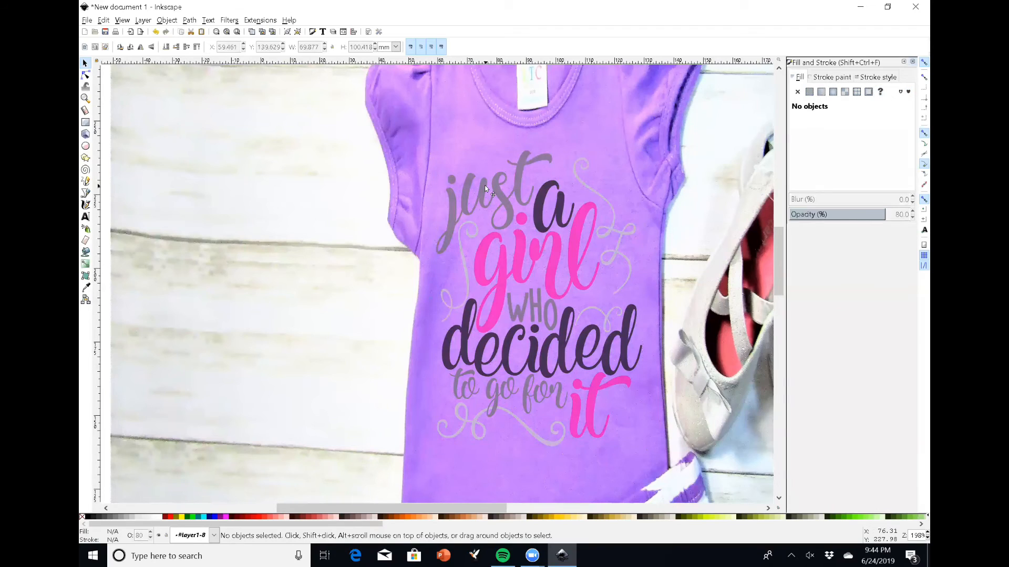
{"action": "double_click", "coordinate": [480, 176]}
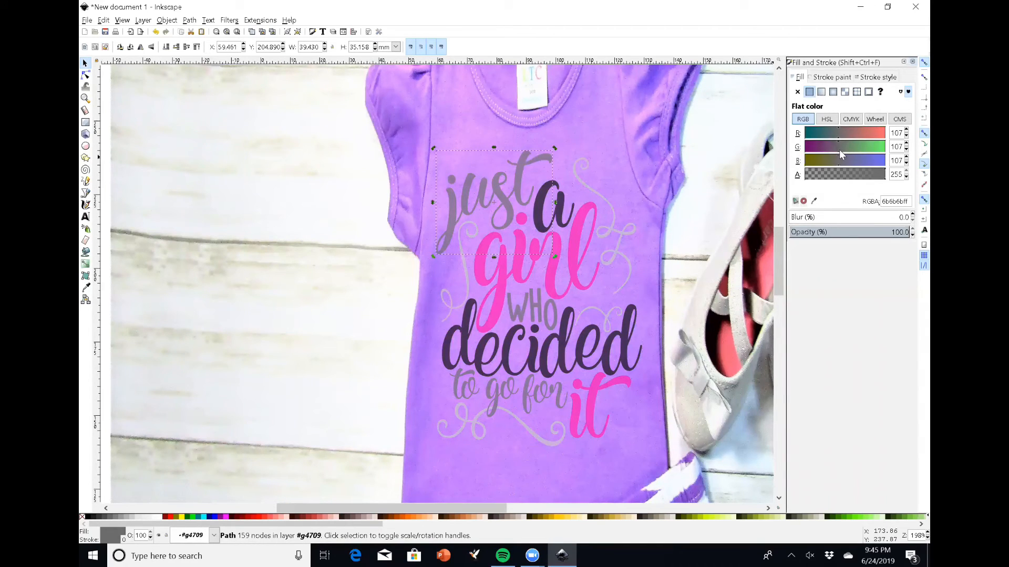
{"action": "left_click_drag", "start_coordinate": [840, 150], "coordinate": [902, 150]}
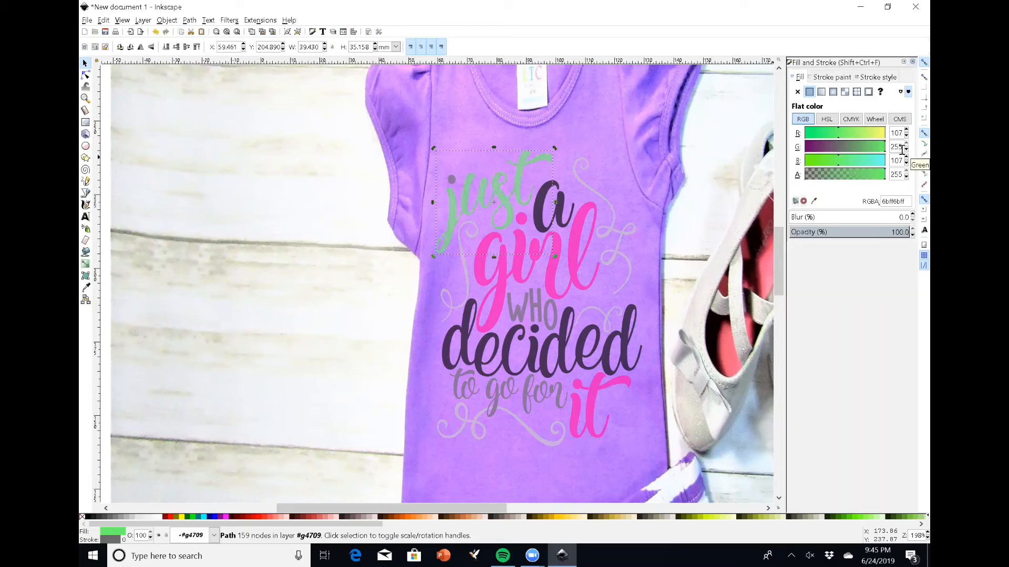
Recolor each letter of 'WHO' green by setting green to 255
{"action": "left_click", "coordinate": [449, 174]}
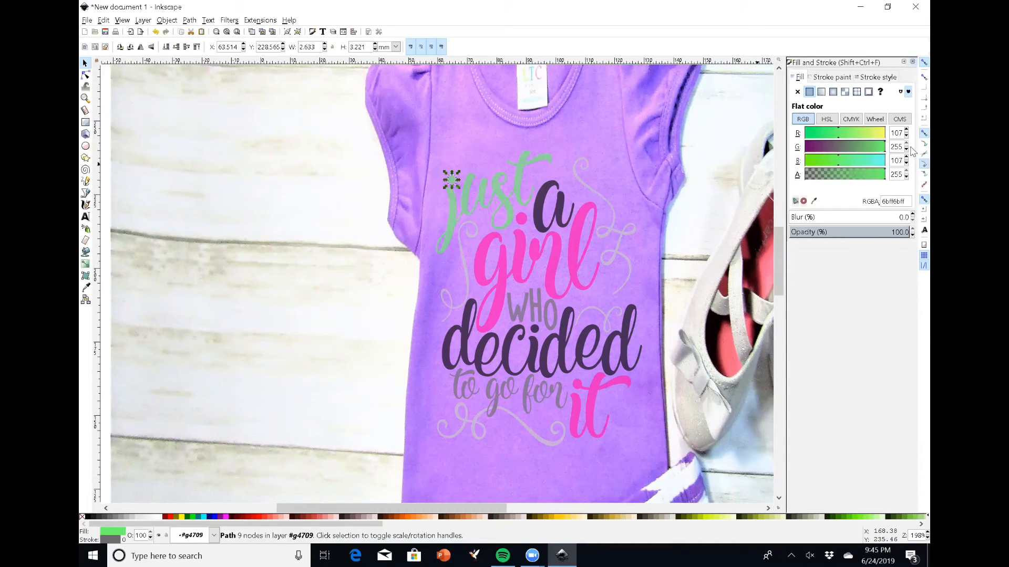
{"action": "double_click", "coordinate": [534, 307]}
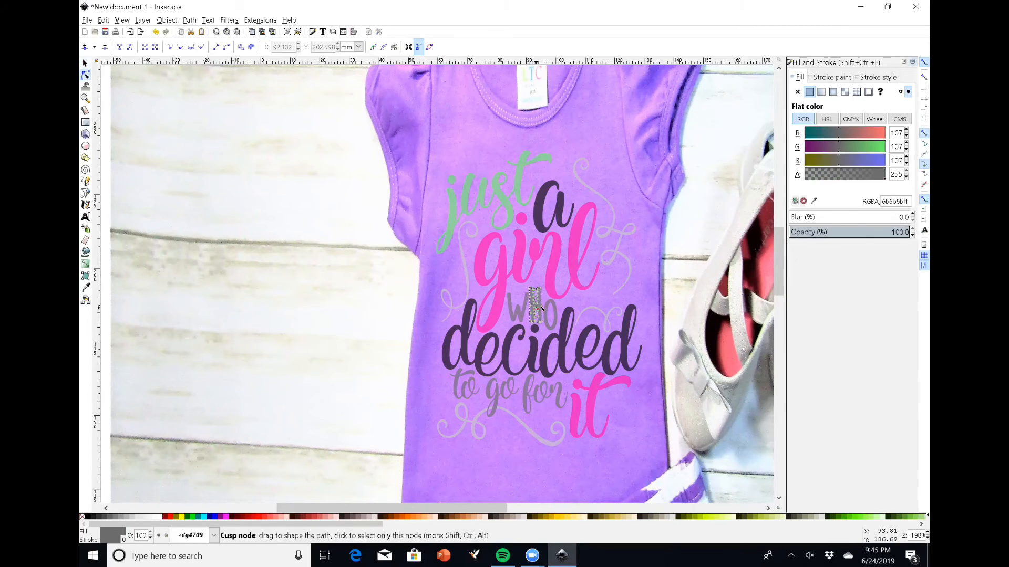
{"action": "left_click", "coordinate": [516, 308]}
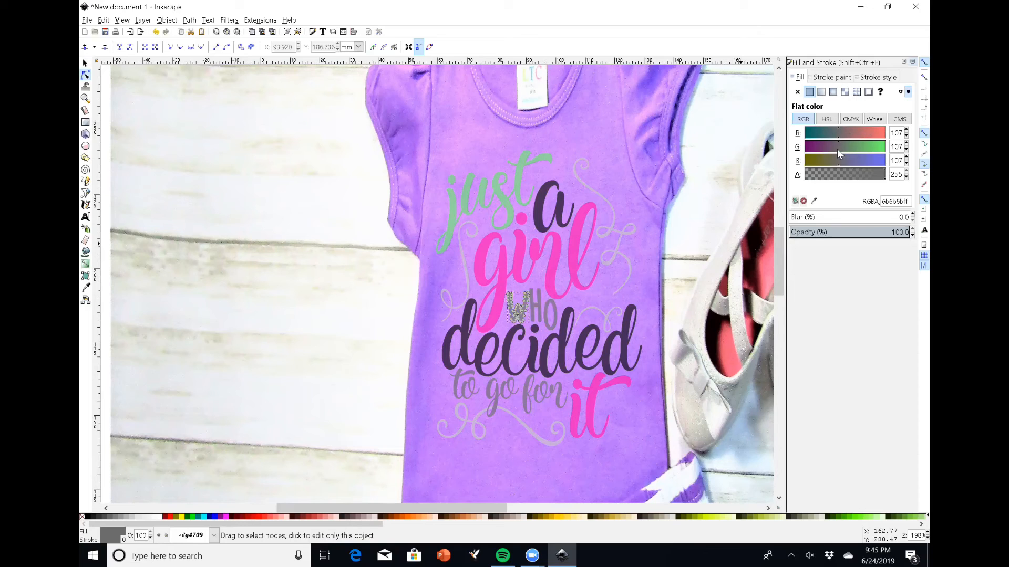
{"action": "left_click_drag", "start_coordinate": [837, 149], "coordinate": [885, 150]}
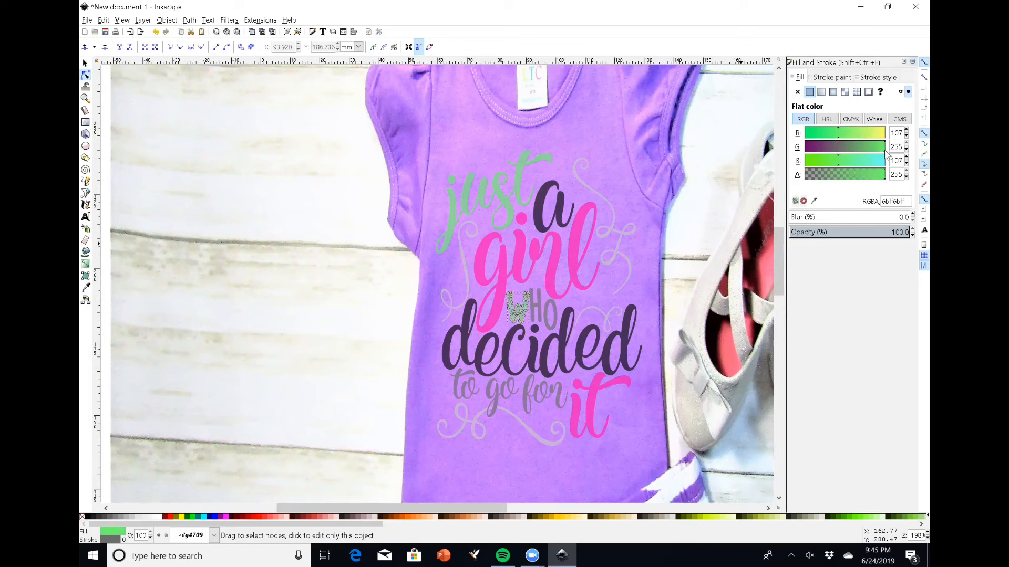
{"action": "left_click", "coordinate": [532, 308]}
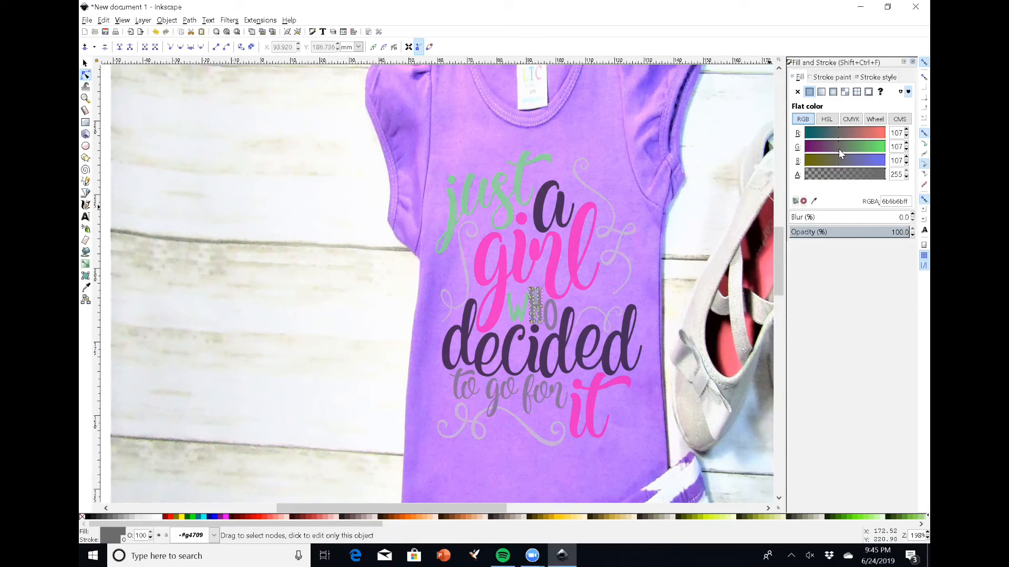
{"action": "left_click_drag", "start_coordinate": [837, 149], "coordinate": [886, 150]}
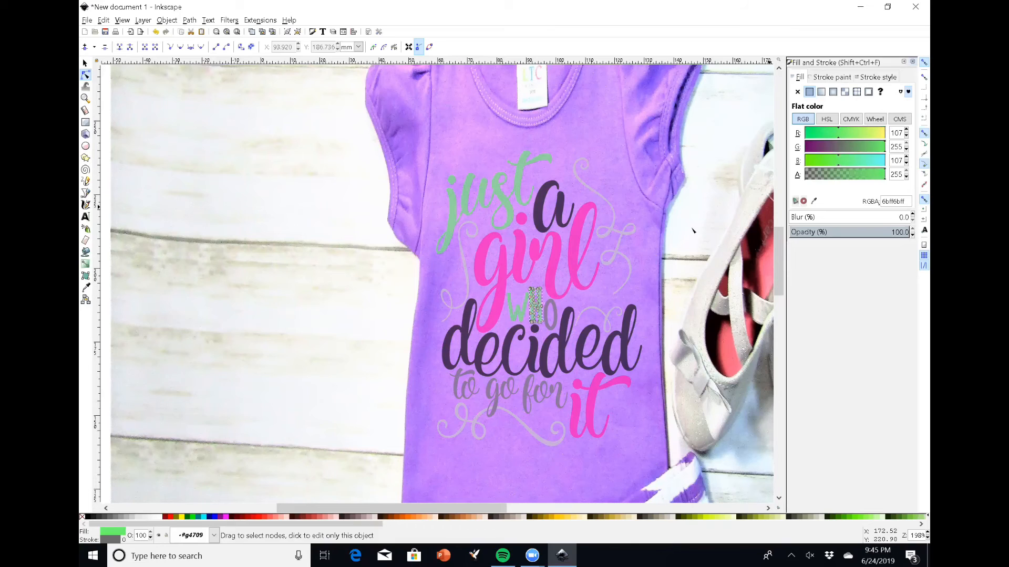
{"action": "left_click", "coordinate": [552, 321]}
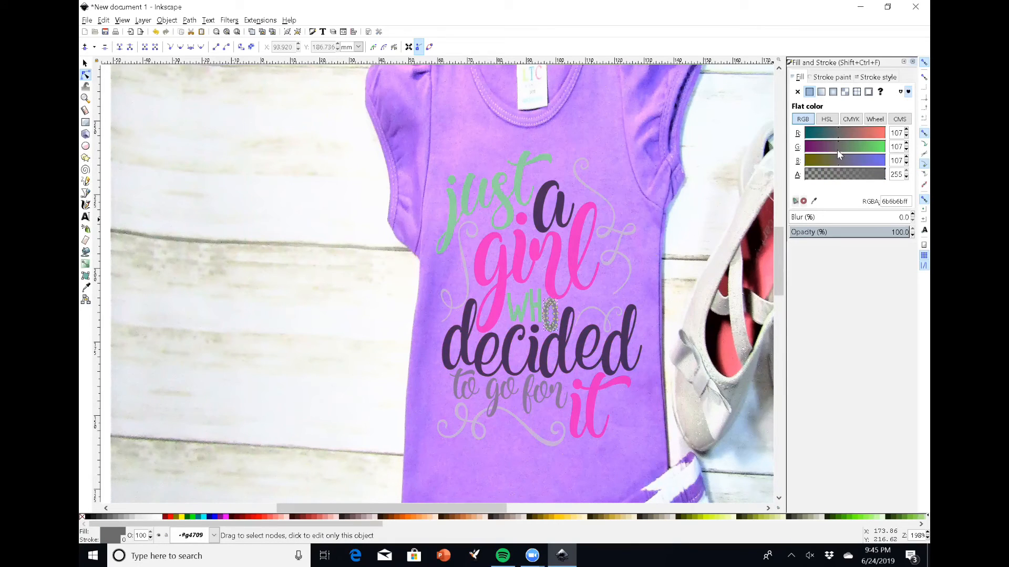
{"action": "left_click_drag", "start_coordinate": [837, 150], "coordinate": [885, 149]}
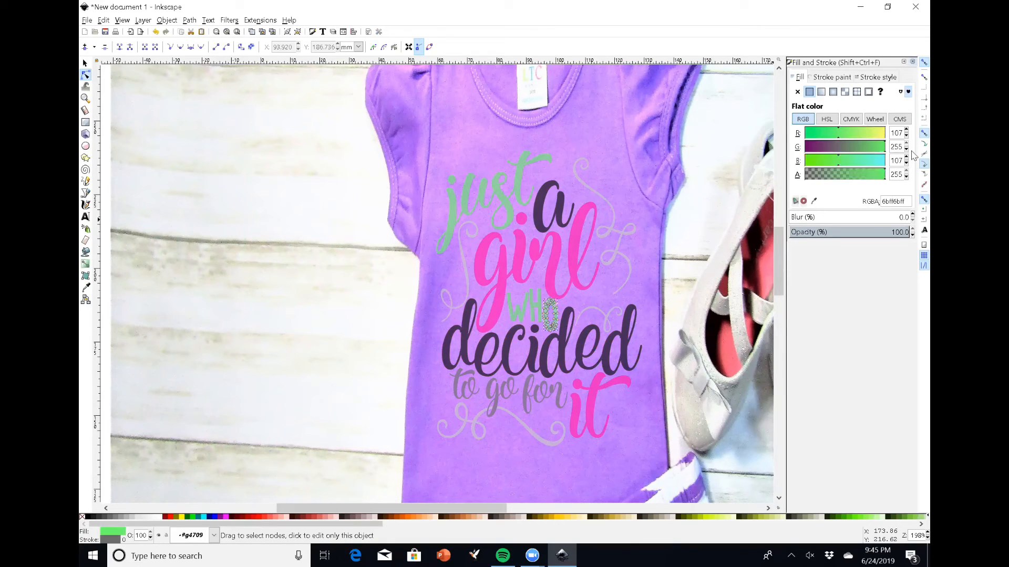
Recolor the words 'to go for' green by setting green to 255 on each
{"action": "left_click", "coordinate": [466, 384]}
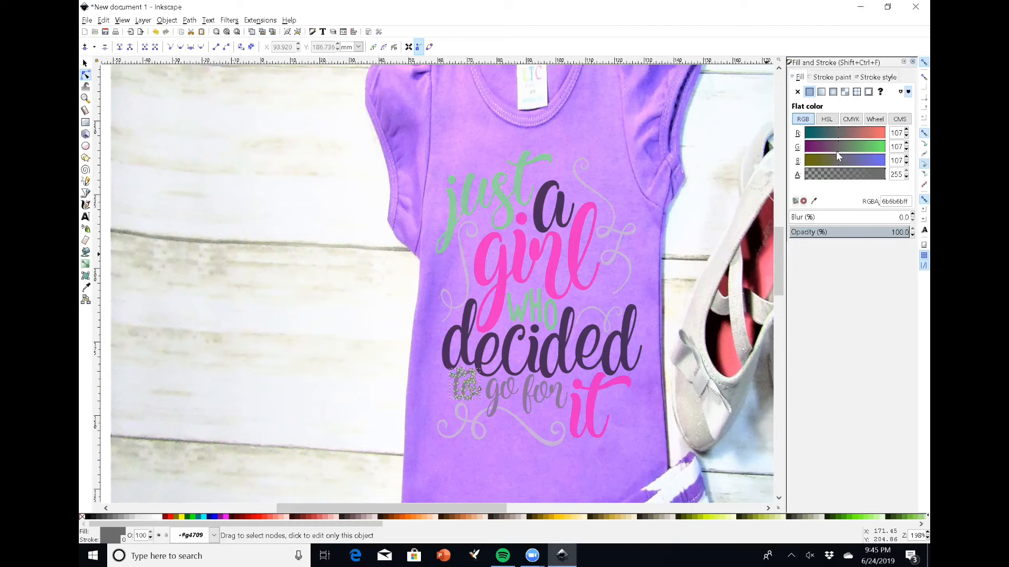
{"action": "left_click_drag", "start_coordinate": [837, 150], "coordinate": [886, 149]}
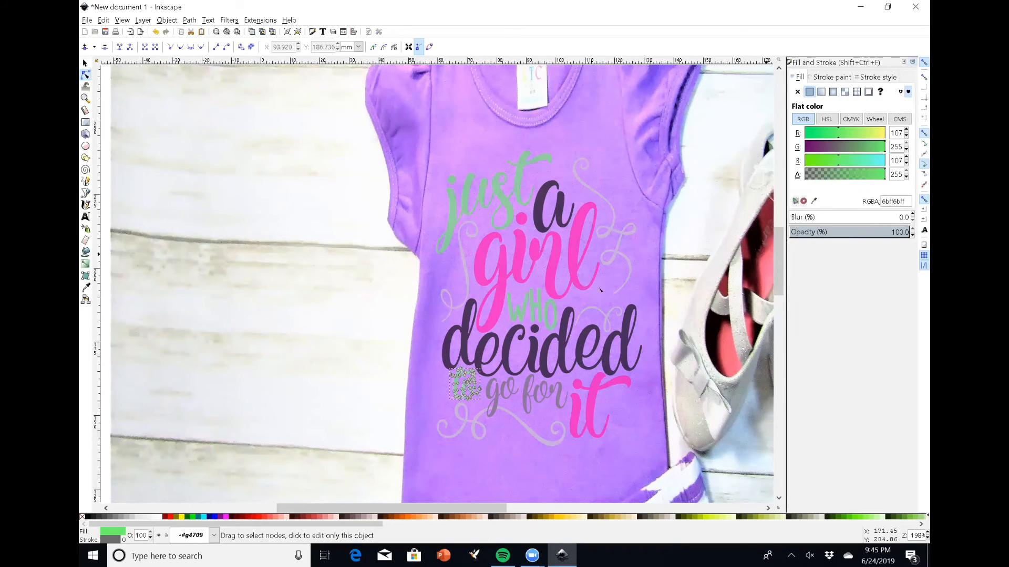
{"action": "left_click", "coordinate": [510, 395]}
{"action": "left_click_drag", "start_coordinate": [837, 147], "coordinate": [897, 147]}
{"action": "left_click", "coordinate": [557, 390]}
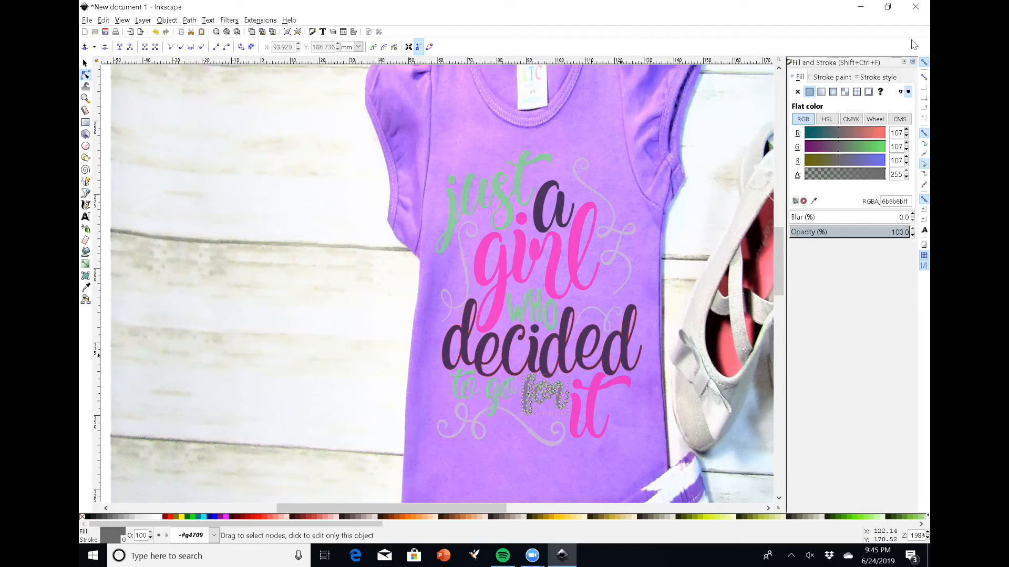
{"action": "left_click_drag", "start_coordinate": [837, 143], "coordinate": [911, 149]}
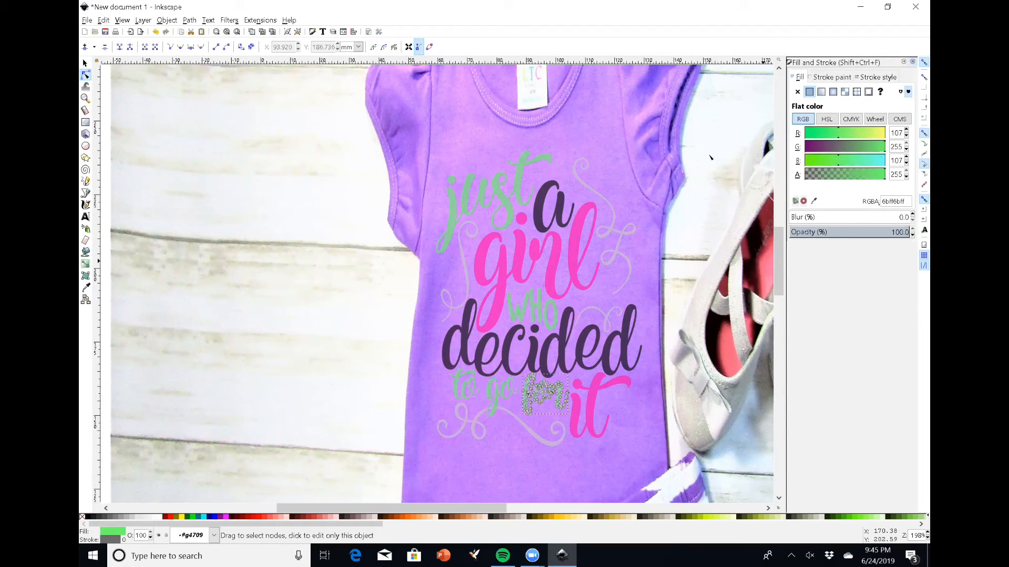
{"action": "left_click", "coordinate": [631, 127]}
Set the design group's opacity to 90%
{"action": "scroll", "coordinate": [613, 159], "scroll_direction": "down", "scroll_amount": 2}
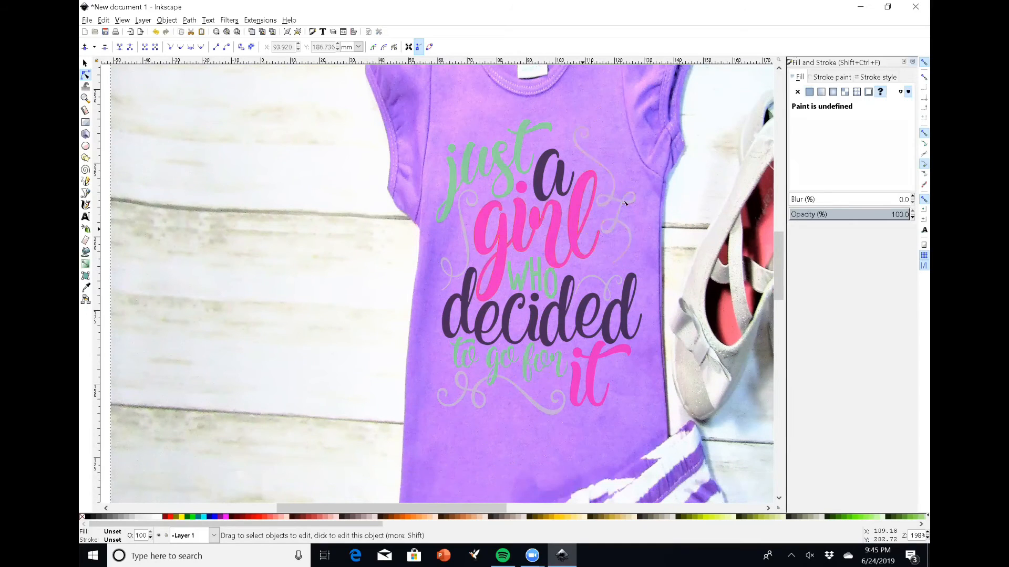
{"action": "scroll", "coordinate": [733, 203], "scroll_direction": "up", "scroll_amount": 4}
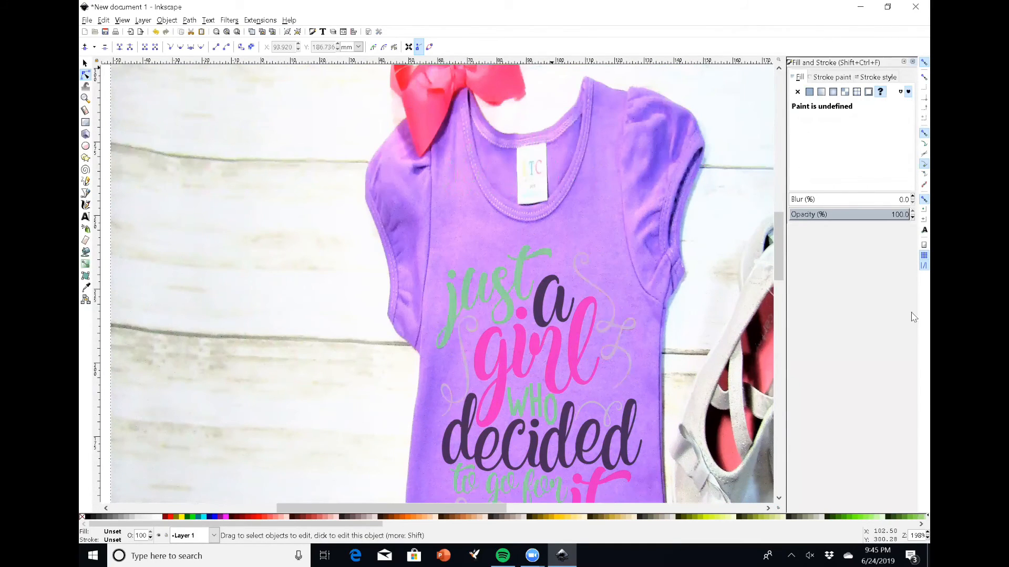
{"action": "scroll", "coordinate": [773, 215], "scroll_direction": "down", "scroll_amount": 3}
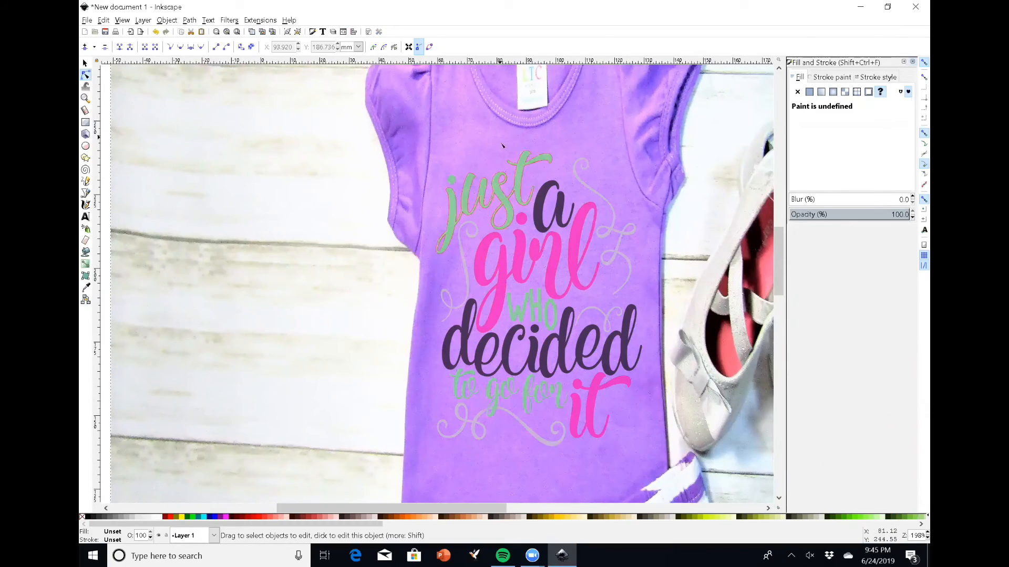
{"action": "left_click", "coordinate": [84, 63]}
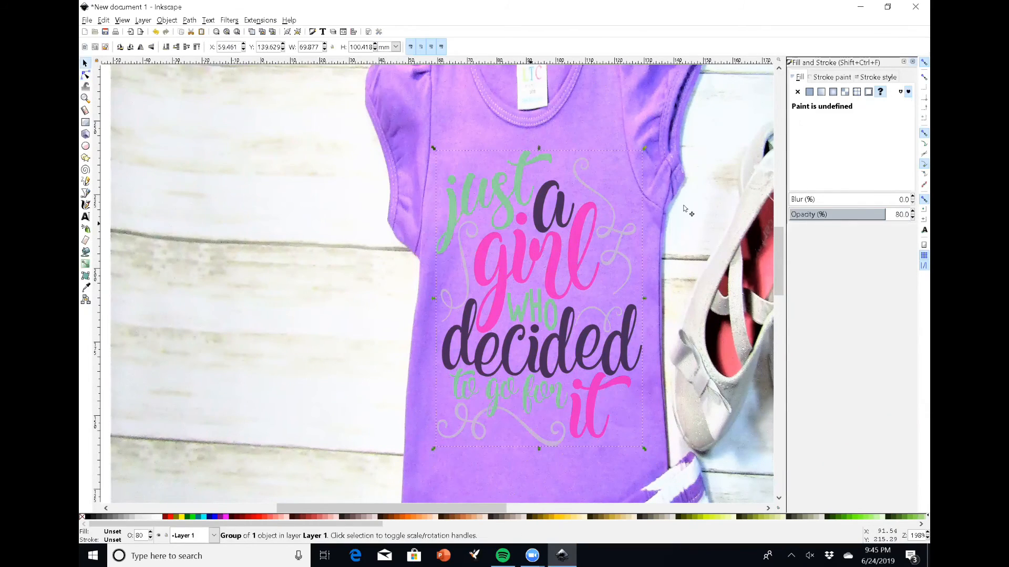
{"action": "double_click", "coordinate": [895, 213]}
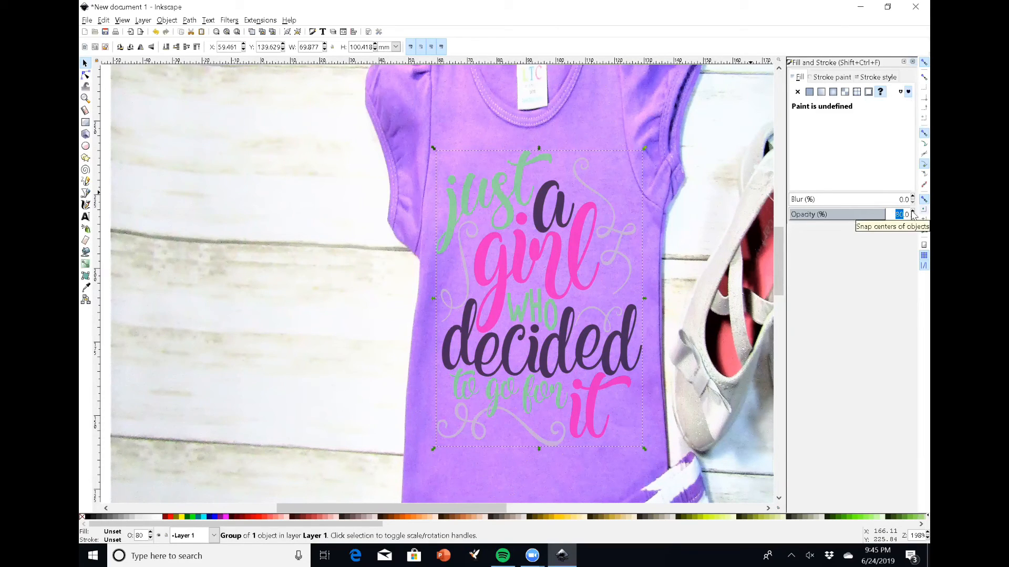
{"action": "type", "text": "10"}
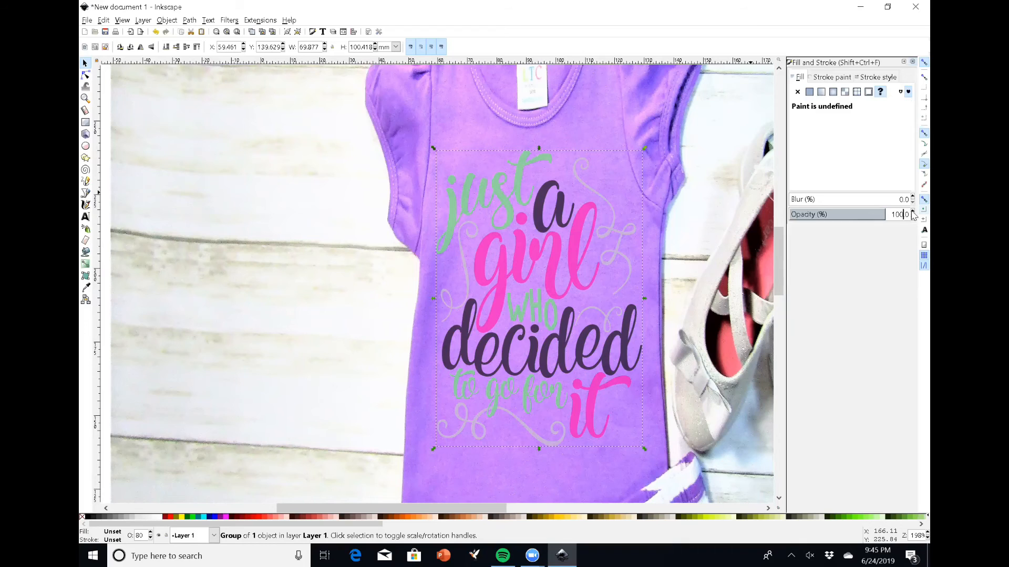
{"action": "type", "text": "0"}
{"action": "key", "text": "Return"}
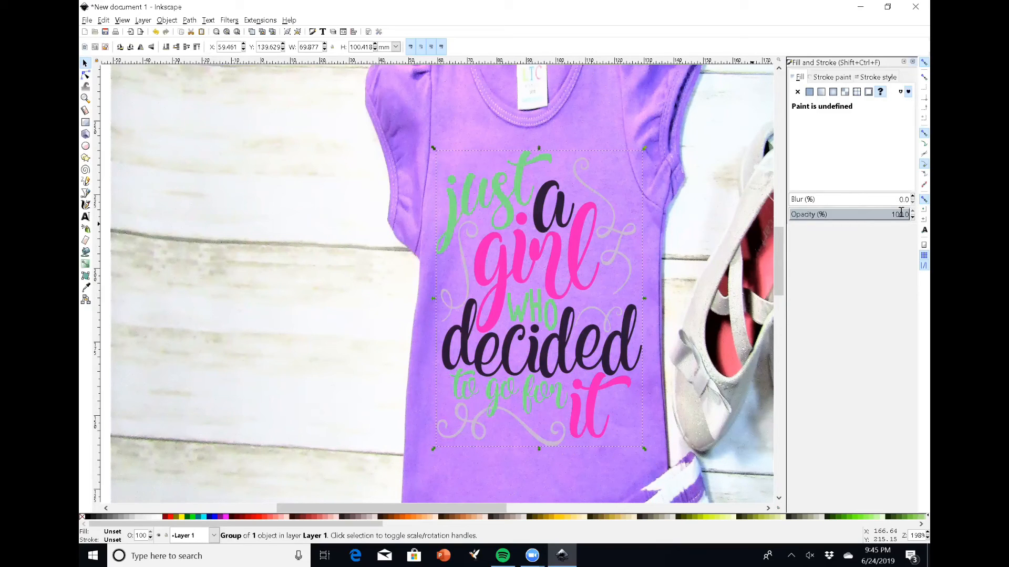
{"action": "left_click_drag", "start_coordinate": [901, 212], "coordinate": [888, 212]}
{"action": "type", "text": "9"}
{"action": "type", "text": "0"}
{"action": "key", "text": "Return"}
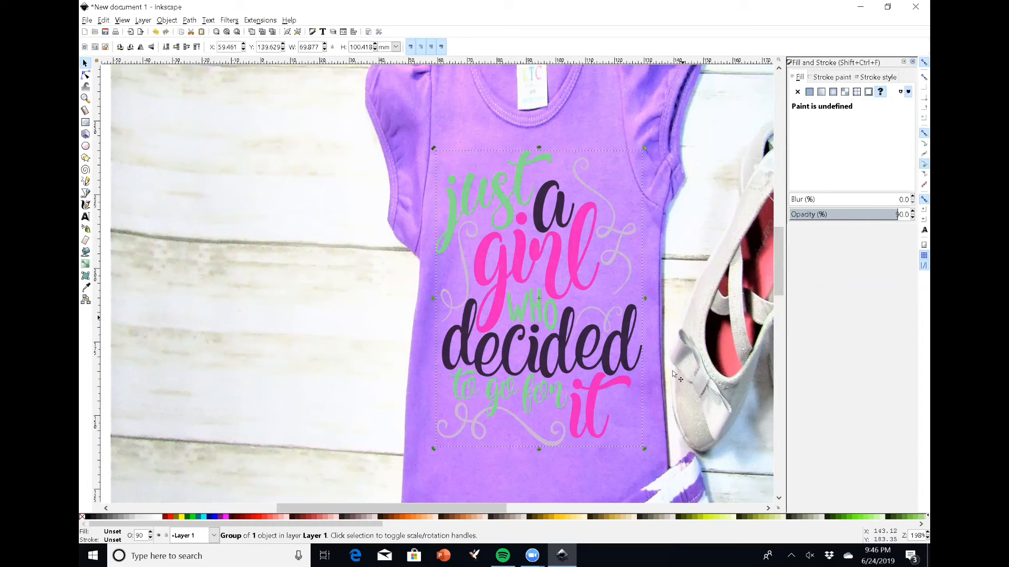
Review the recolored design on the shirt mockup
{"action": "left_click", "coordinate": [417, 149]}
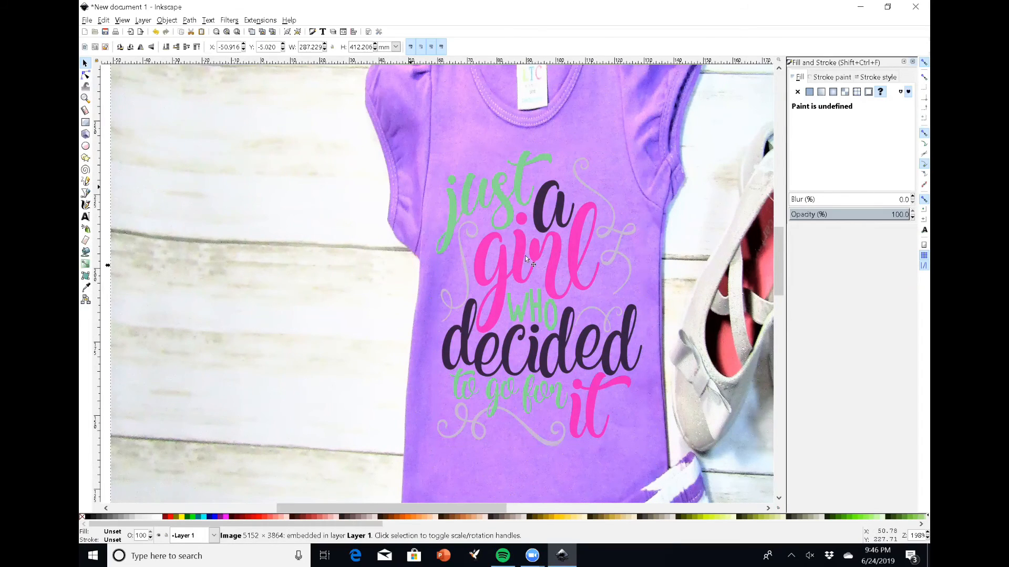
{"action": "scroll", "coordinate": [560, 267], "scroll_direction": "up", "scroll_amount": 5}
{"action": "scroll", "coordinate": [584, 282], "scroll_direction": "up", "scroll_amount": 8}
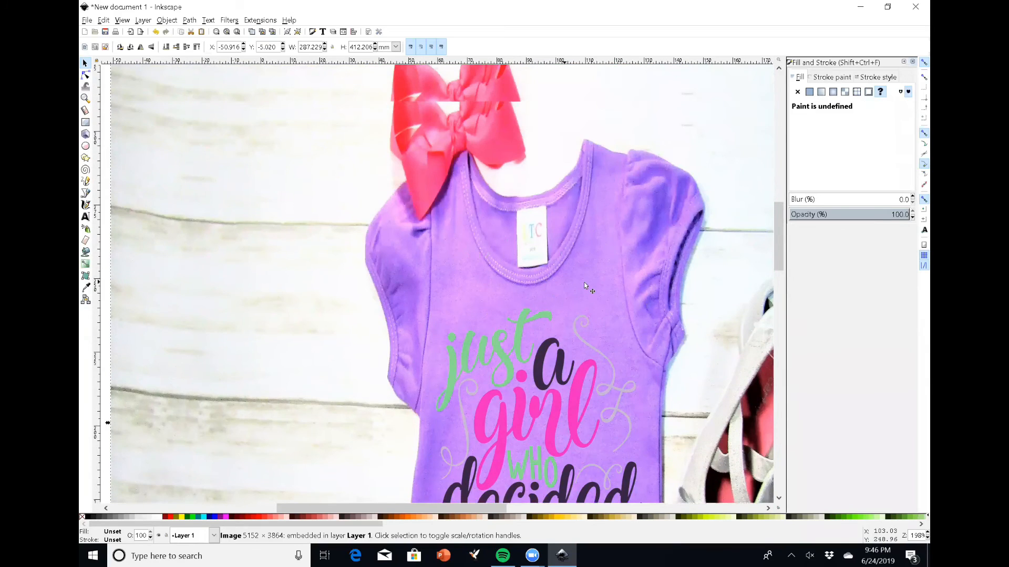
{"action": "scroll", "coordinate": [596, 298], "scroll_direction": "down", "scroll_amount": 15}
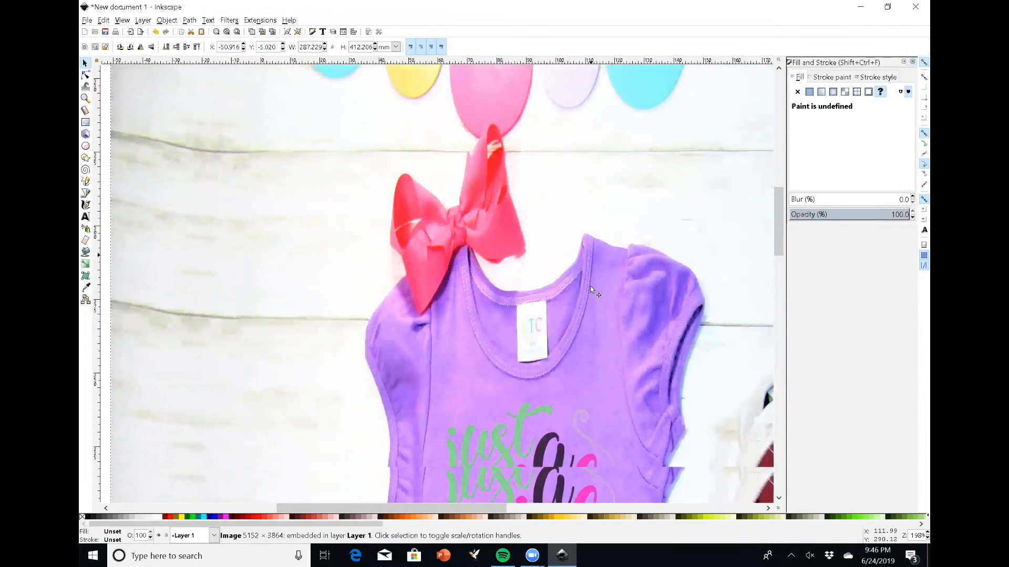
{"action": "scroll", "coordinate": [594, 403], "scroll_direction": "down", "scroll_amount": 3}
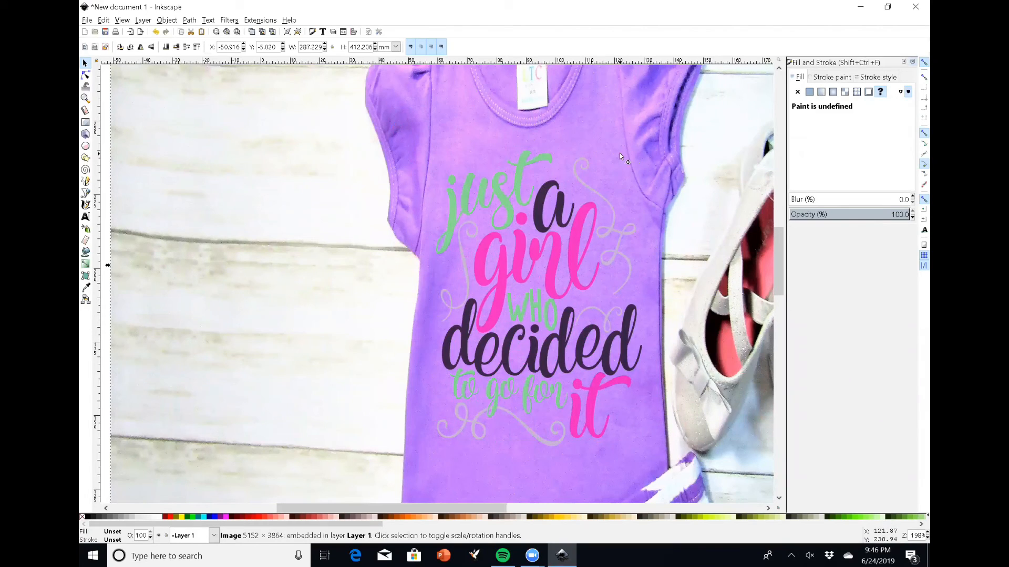
{"action": "scroll", "coordinate": [601, 180], "scroll_direction": "down", "scroll_amount": 4}
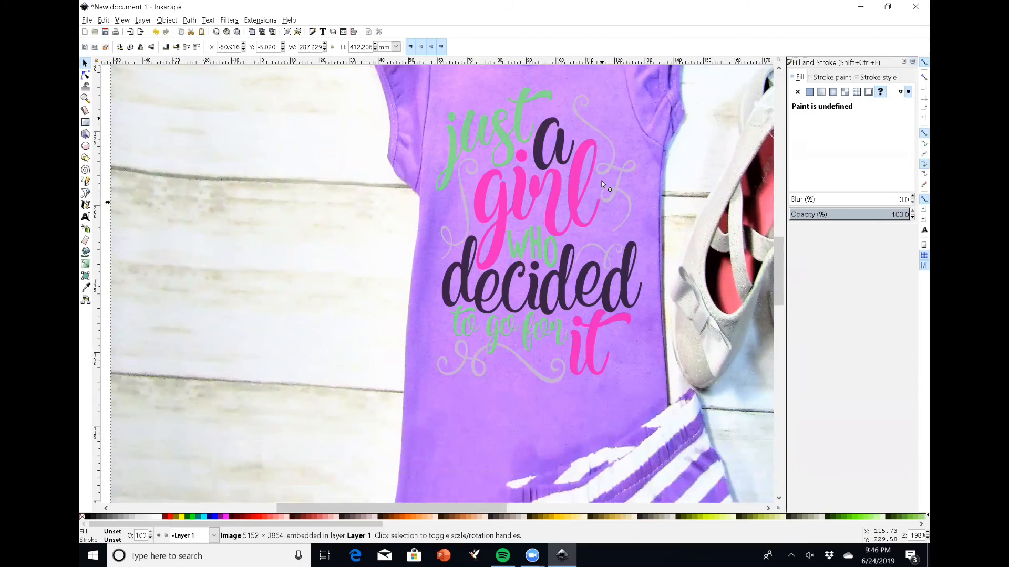
{"action": "scroll", "coordinate": [601, 180], "scroll_direction": "down", "scroll_amount": 2}
{"action": "scroll", "coordinate": [601, 181], "scroll_direction": "down", "scroll_amount": 2, "text": "ctrl"}
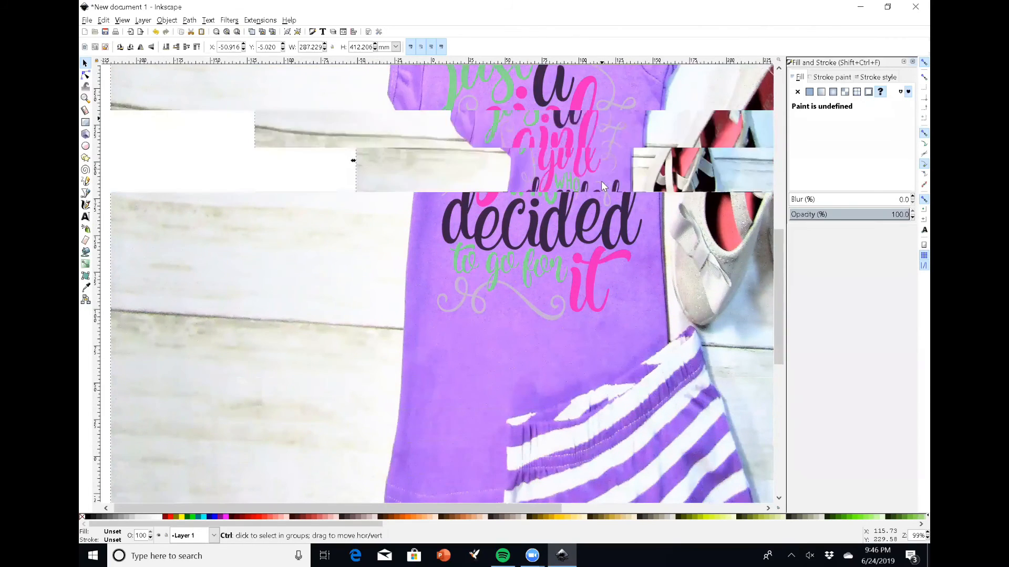
{"action": "scroll", "coordinate": [638, 229], "scroll_direction": "up", "scroll_amount": 4}
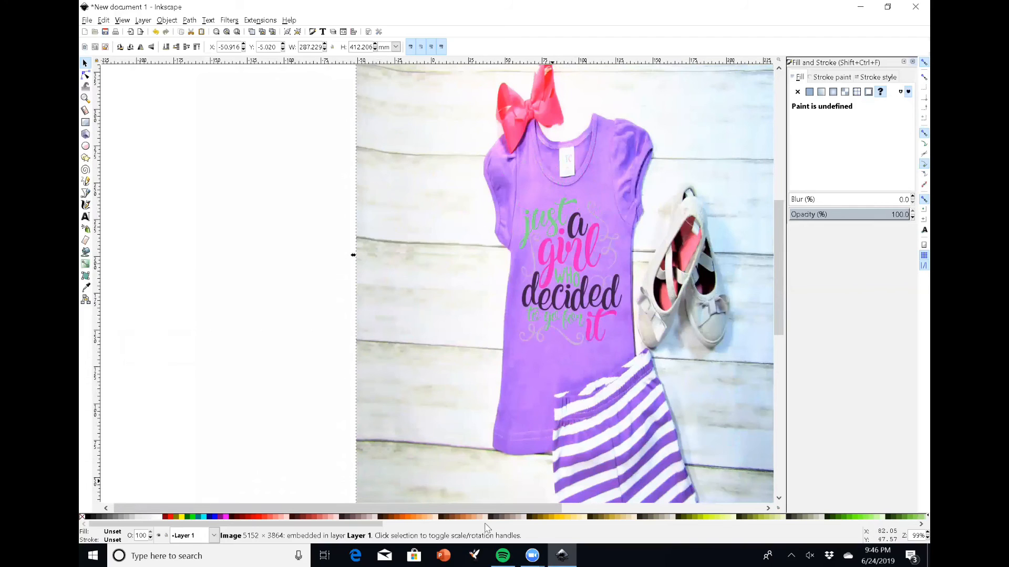
{"action": "left_click_drag", "start_coordinate": [500, 509], "coordinate": [617, 520]}
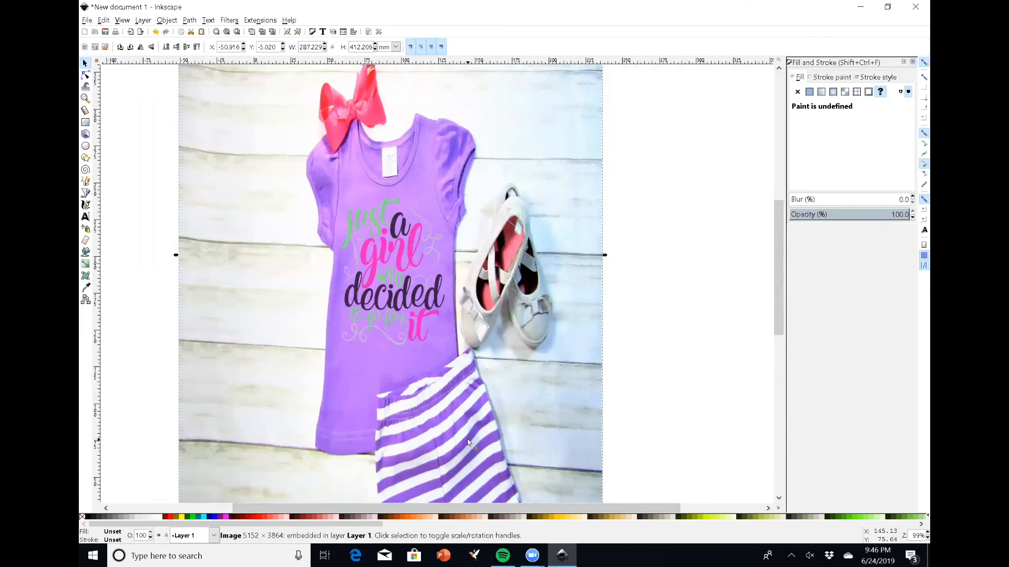
{"action": "scroll", "coordinate": [498, 440], "scroll_direction": "down", "scroll_amount": 3}
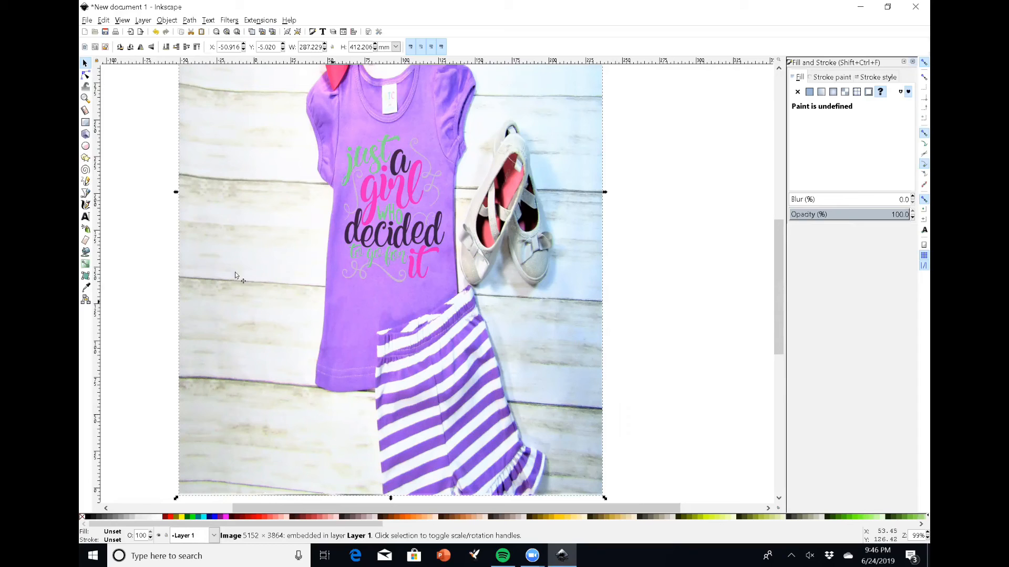
{"action": "double_click", "coordinate": [85, 218]}
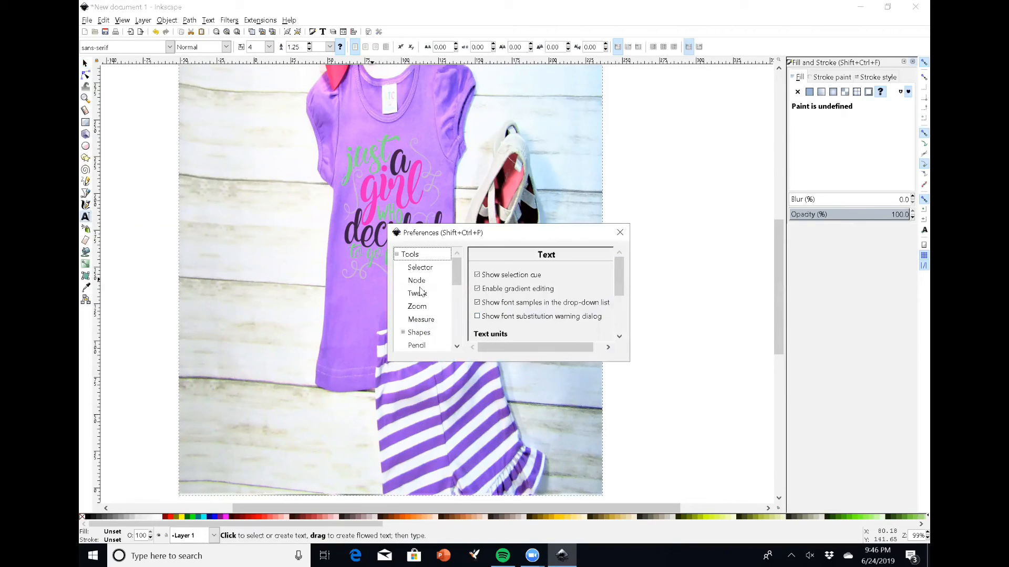
{"action": "scroll", "coordinate": [605, 315], "scroll_direction": "down", "scroll_amount": 3}
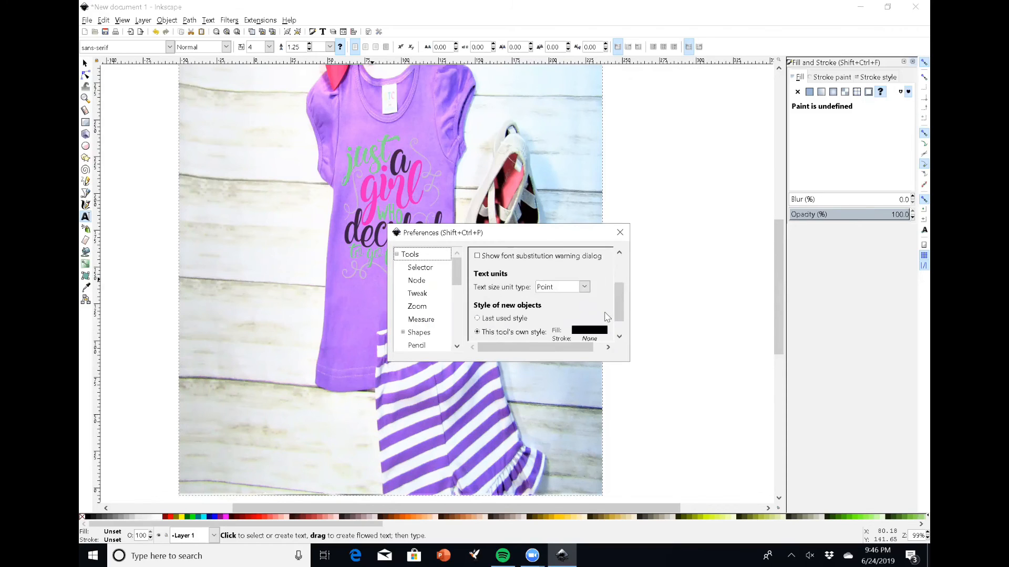
{"action": "left_click", "coordinate": [620, 232]}
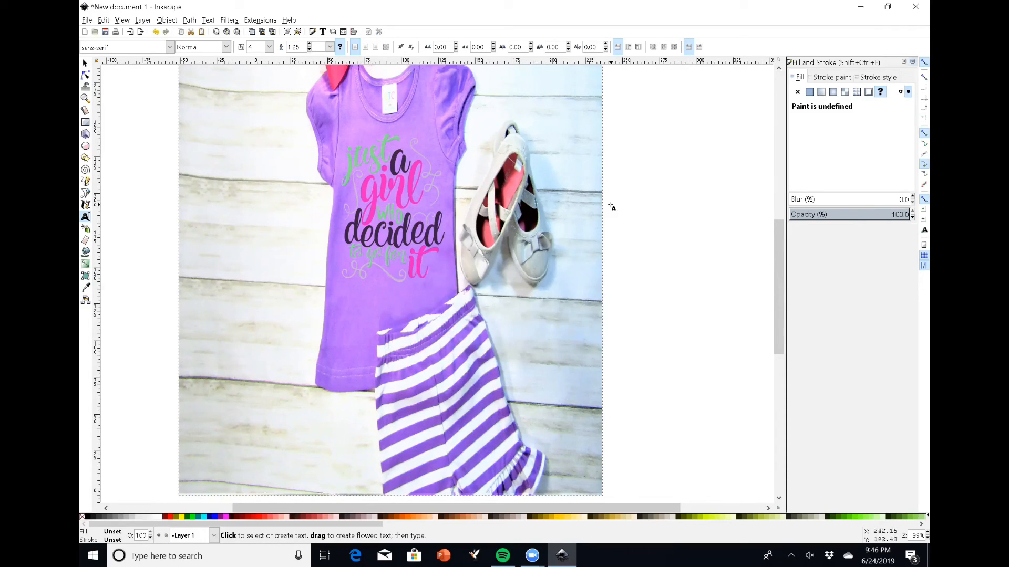
{"action": "scroll", "coordinate": [481, 474], "scroll_direction": "up", "scroll_amount": 4}
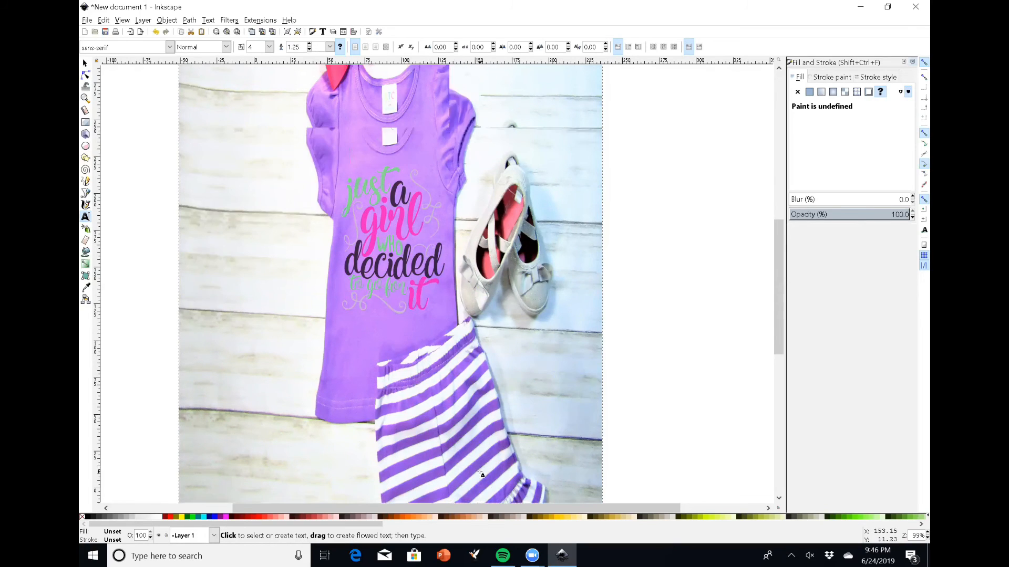
{"action": "scroll", "coordinate": [481, 474], "scroll_direction": "up", "scroll_amount": 1}
{"action": "scroll", "coordinate": [481, 474], "scroll_direction": "down", "scroll_amount": 4}
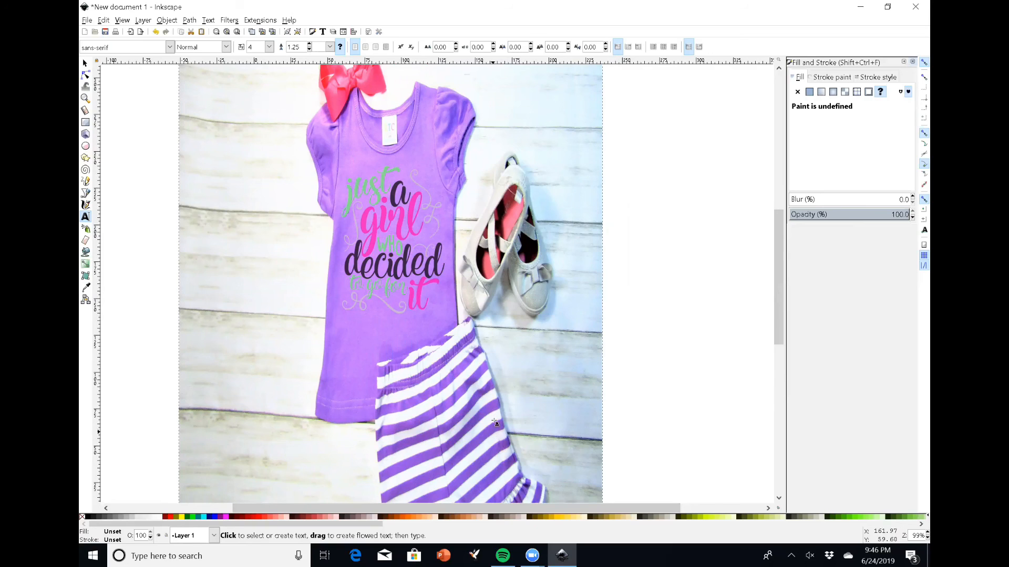
Export the selected mockup image as a PNG named image2070.png at 96 dpi
{"action": "left_click", "coordinate": [87, 21]}
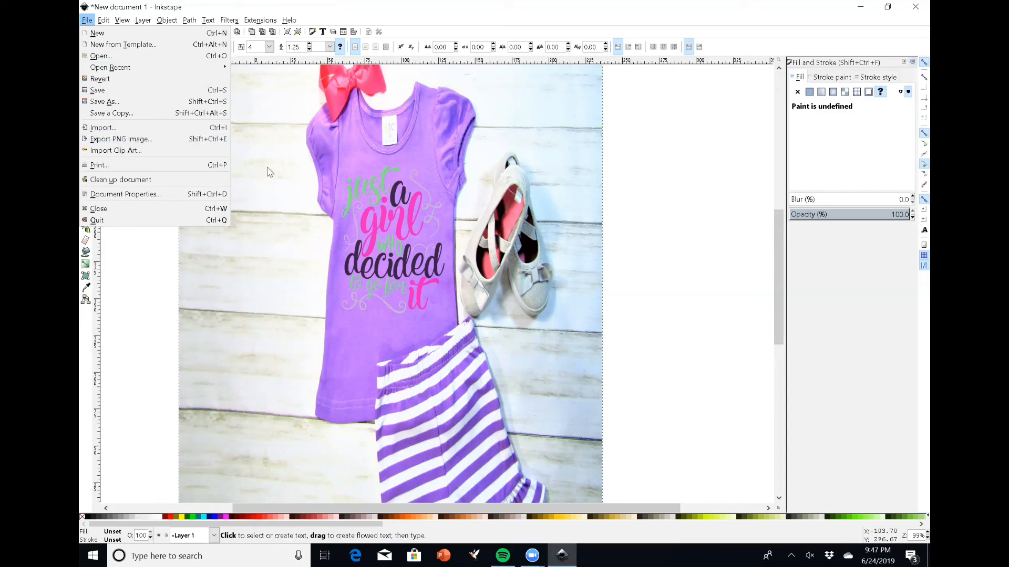
{"action": "left_click", "coordinate": [129, 138]}
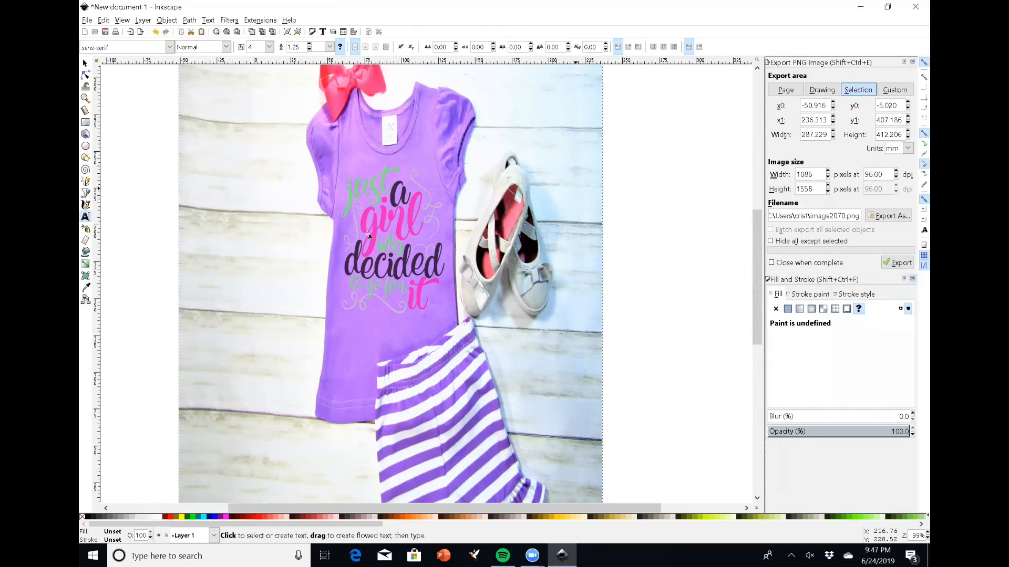
{"action": "double_click", "coordinate": [790, 216]}
{"action": "left_click", "coordinate": [896, 263]}
{"action": "scroll", "coordinate": [437, 406], "scroll_direction": "up", "scroll_amount": 5}
{"action": "scroll", "coordinate": [437, 405], "scroll_direction": "down", "scroll_amount": 3}
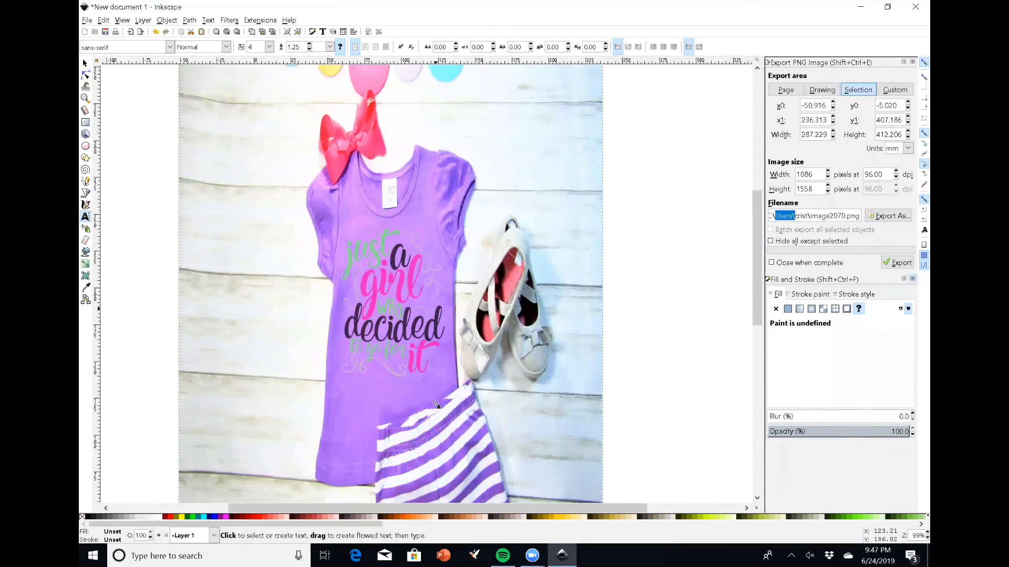
{"action": "scroll", "coordinate": [436, 405], "scroll_direction": "down", "scroll_amount": 2}
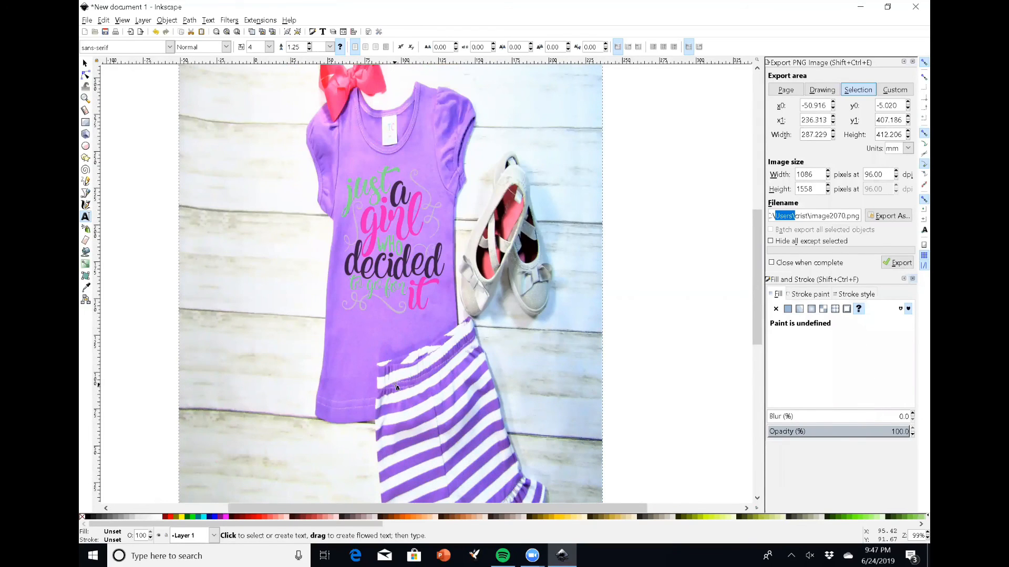